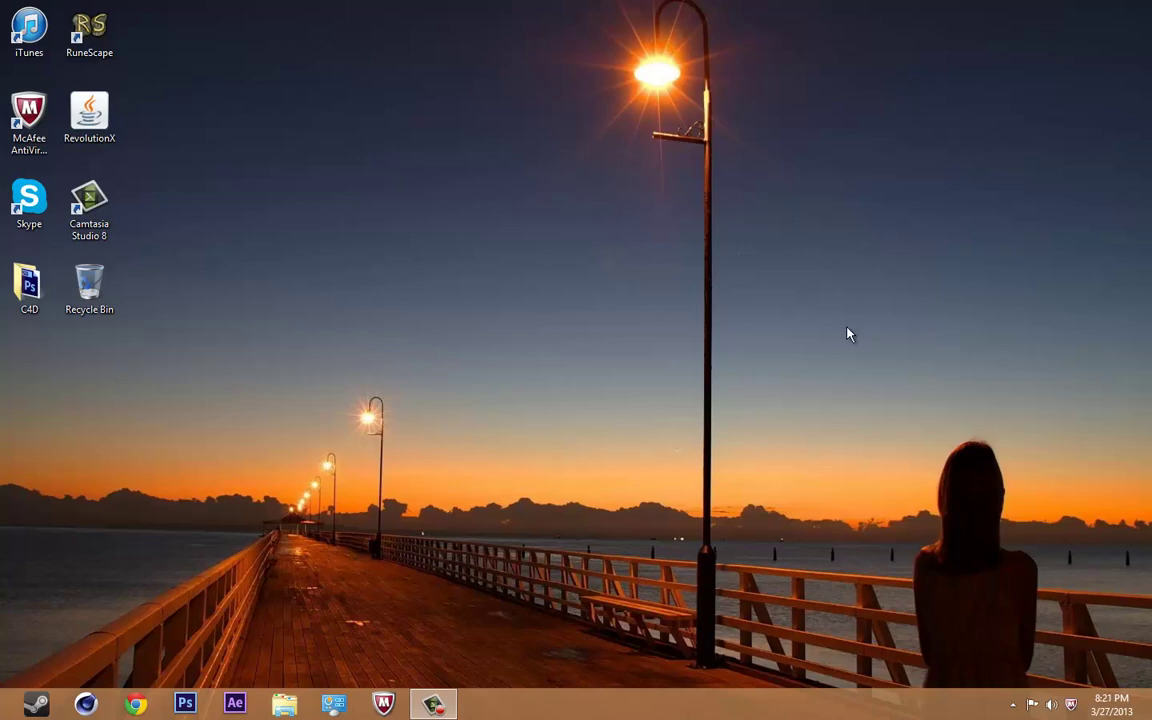
Step: Open the Performance Options from the computer's advanced system settings
key(super+i)
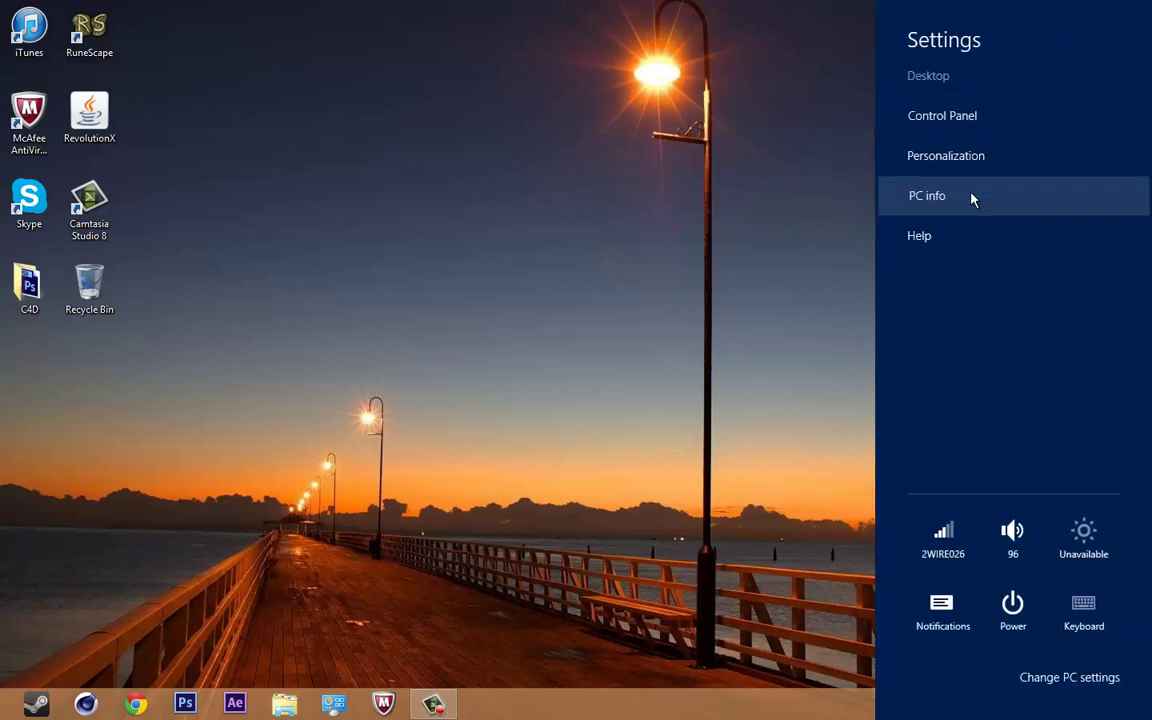
click(971, 199)
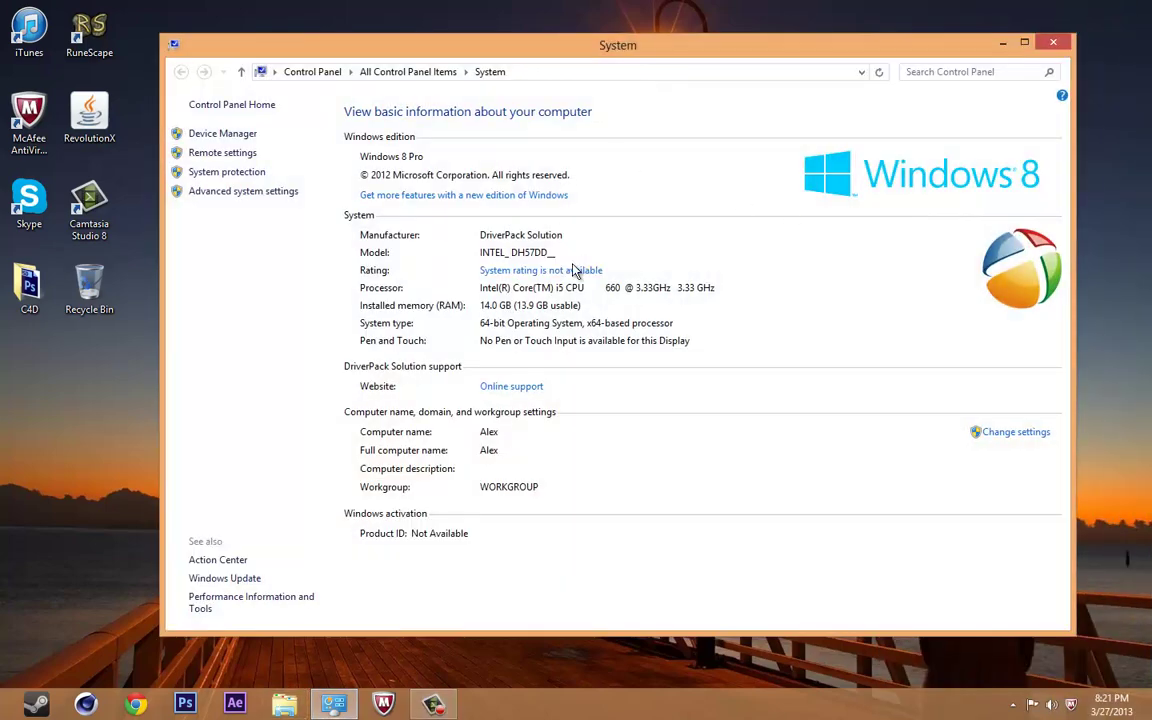
click(254, 200)
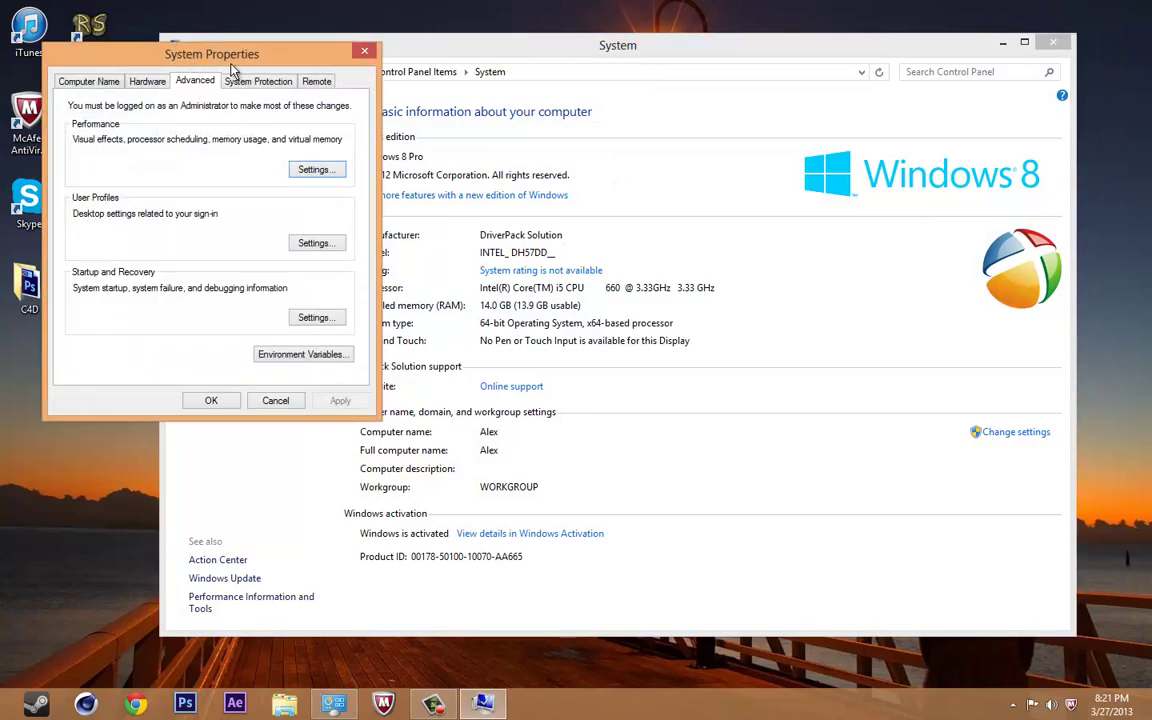
drag(188, 60, 650, 175)
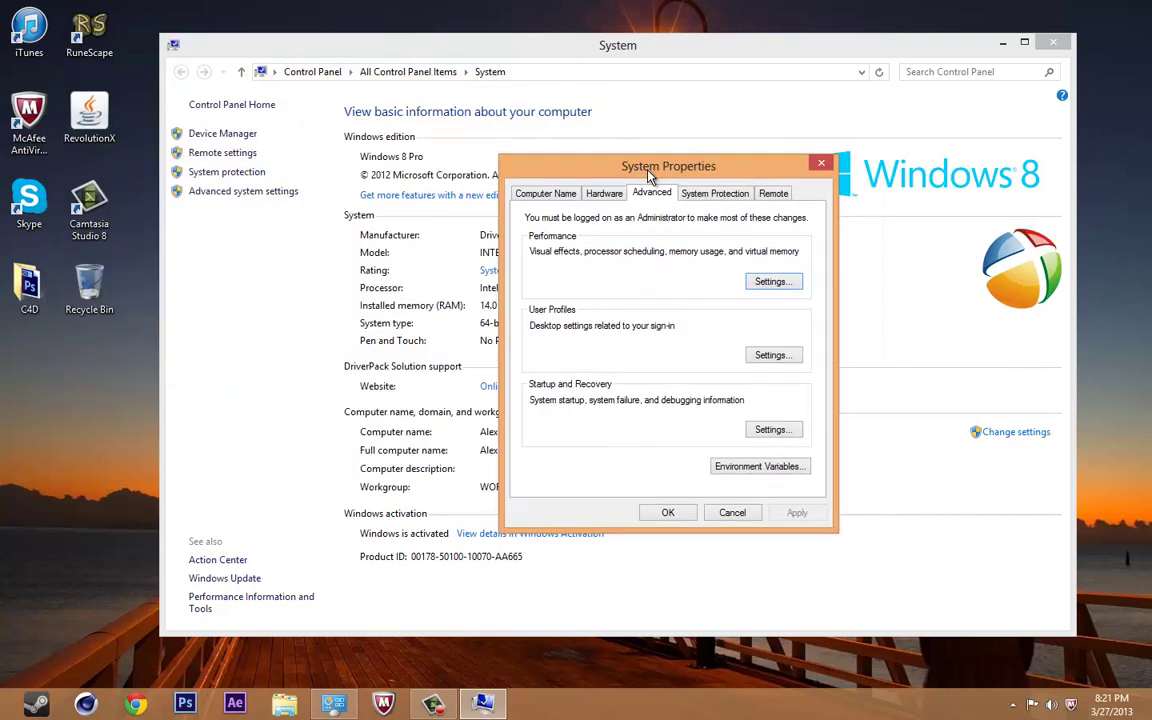
click(772, 283)
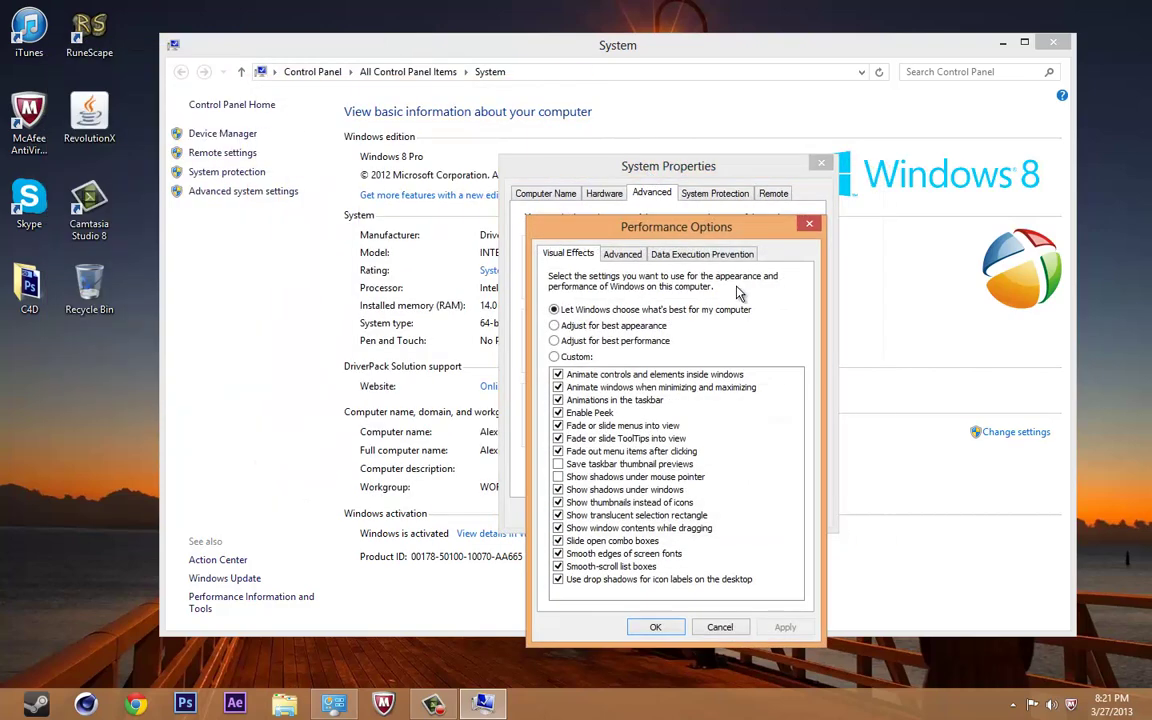
Step: Set the Windows visual effects to Adjust for best performance, apply the change and close all the system windows
click(641, 343)
click(785, 626)
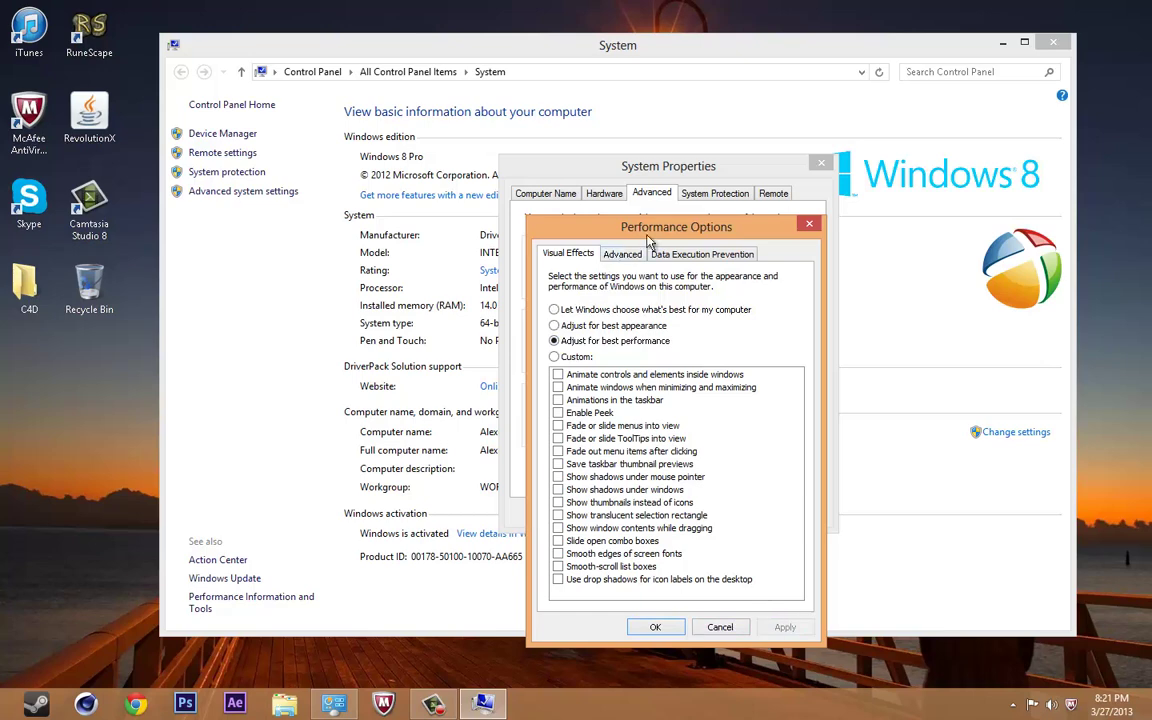
drag(536, 175, 560, 165)
drag(493, 150, 448, 155)
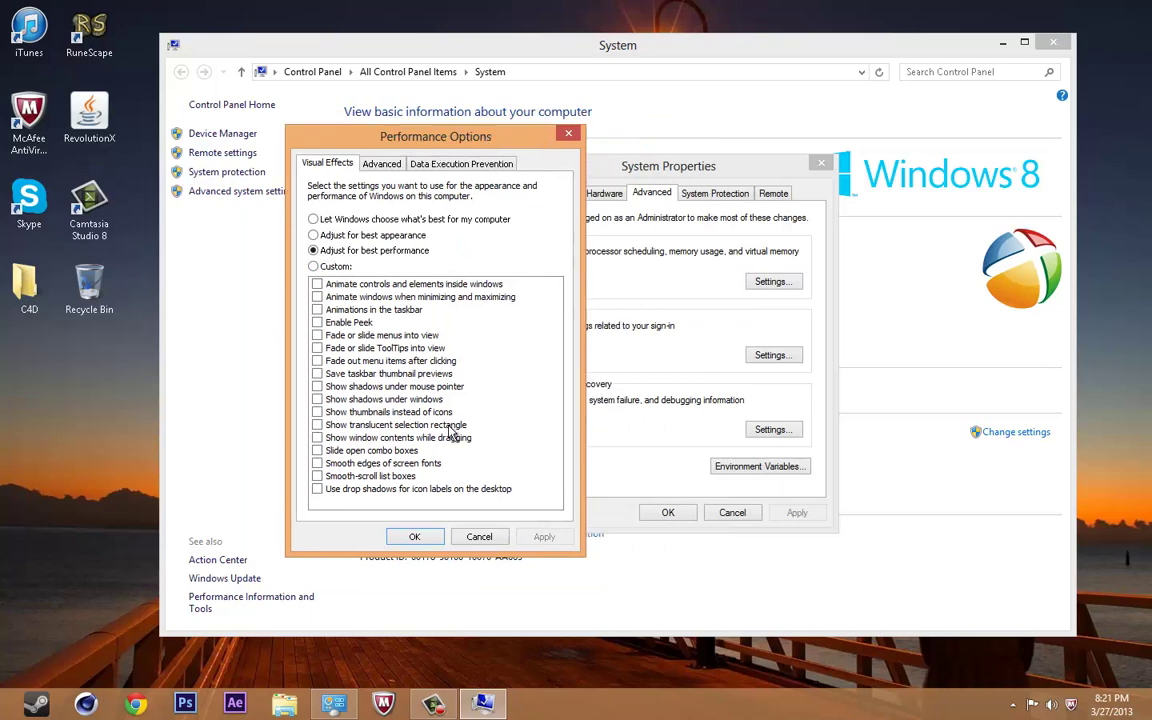
click(405, 532)
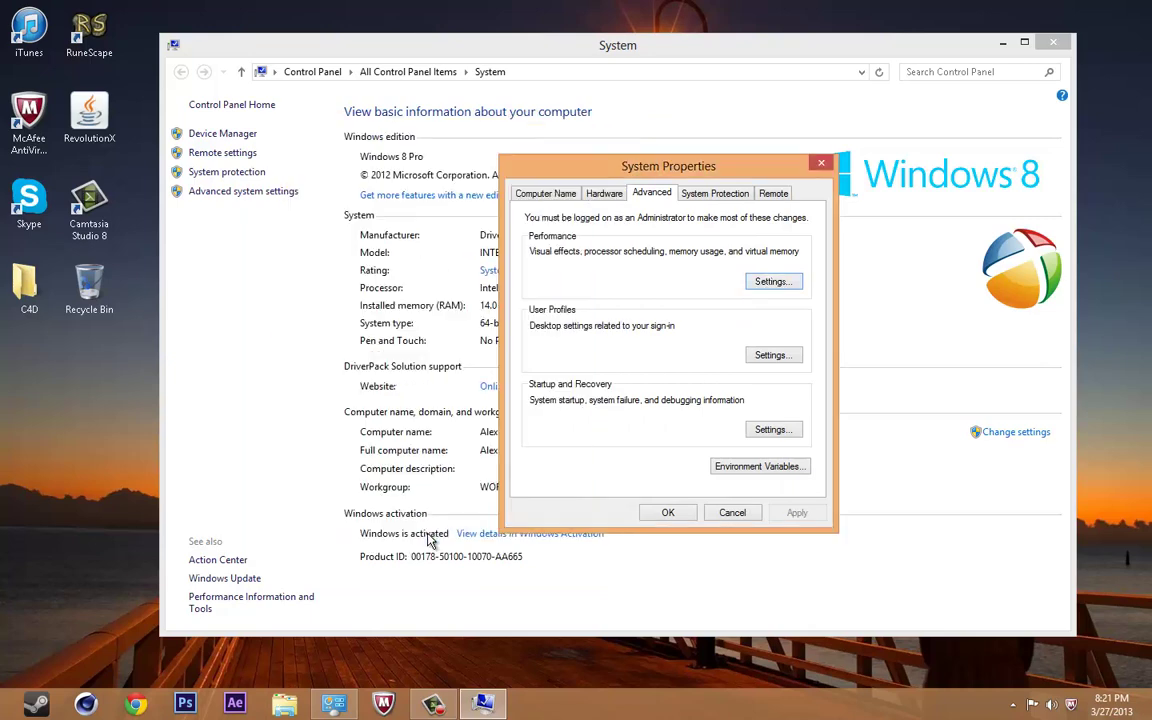
click(667, 519)
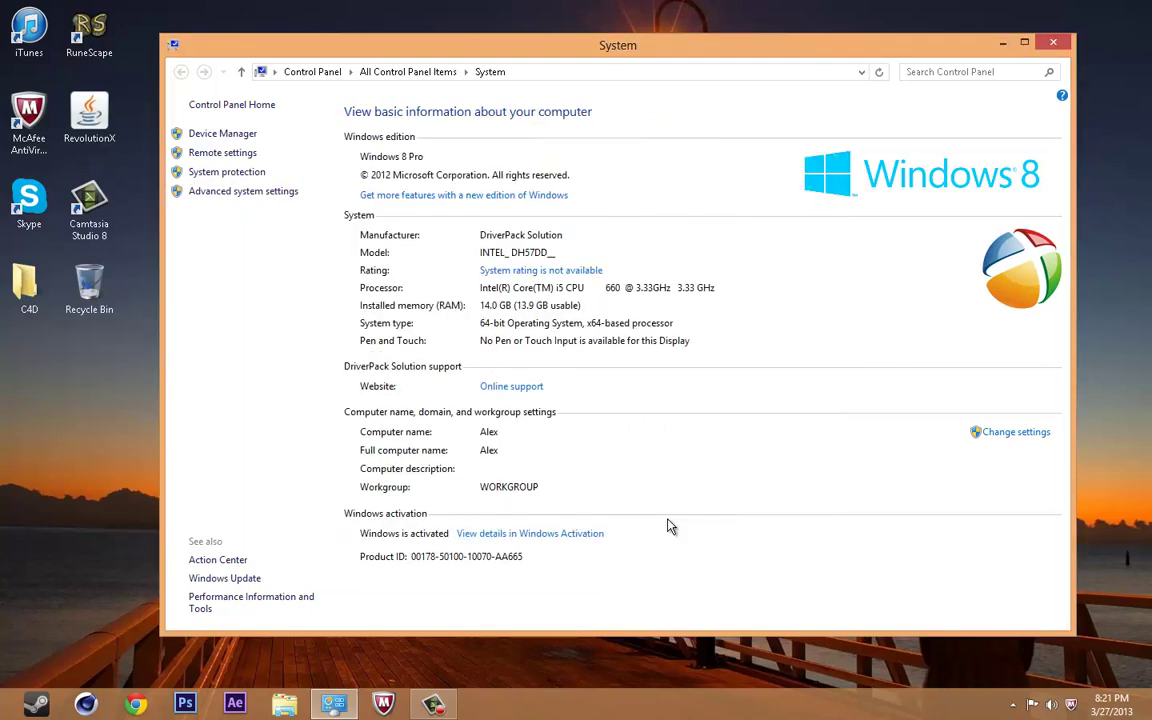
click(1052, 43)
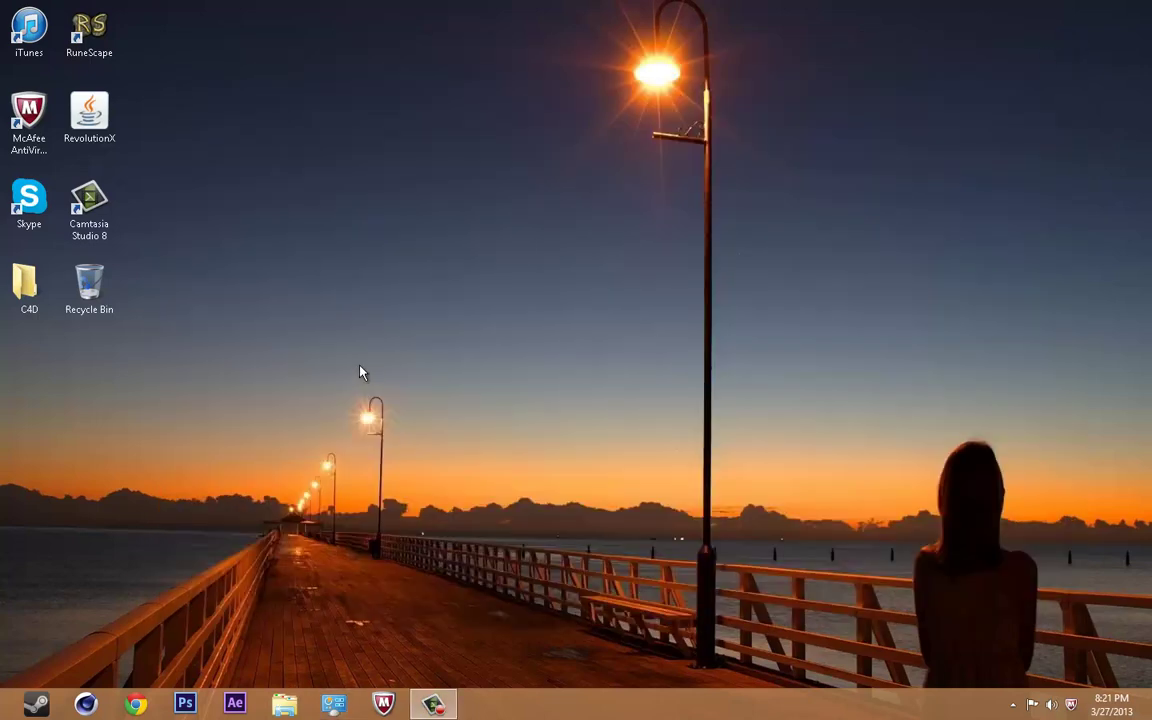
click(8, 712)
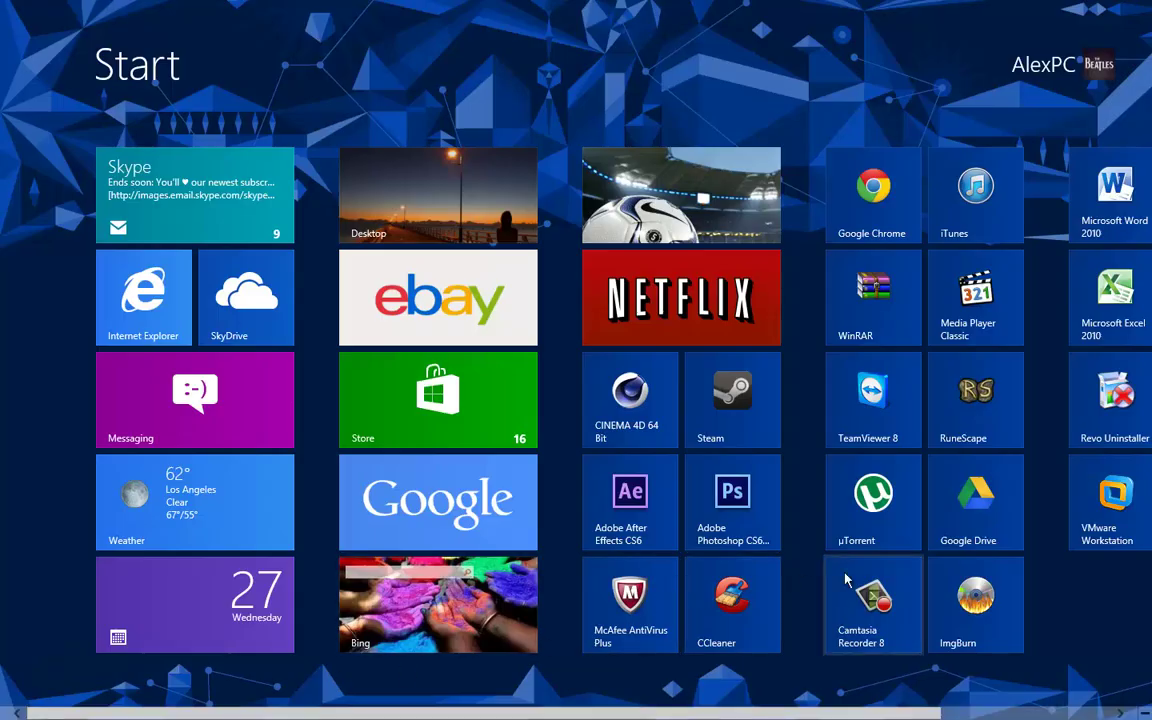
scroll(845, 580, down, 2)
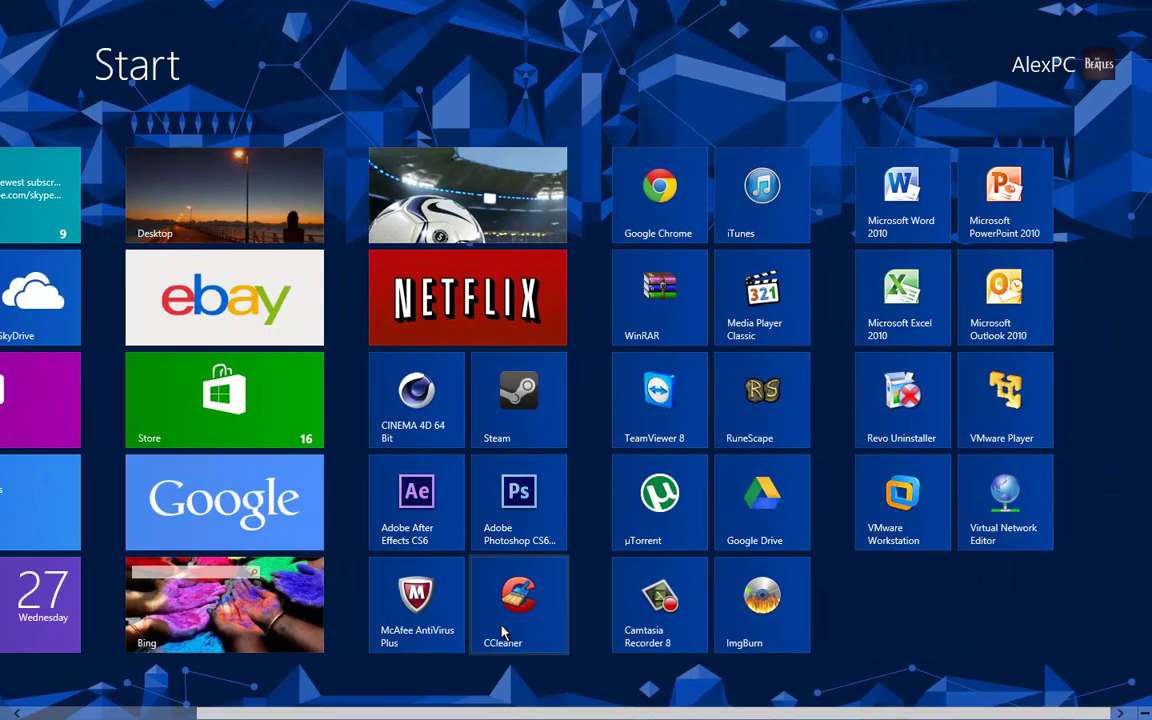
scroll(520, 560, up, 2)
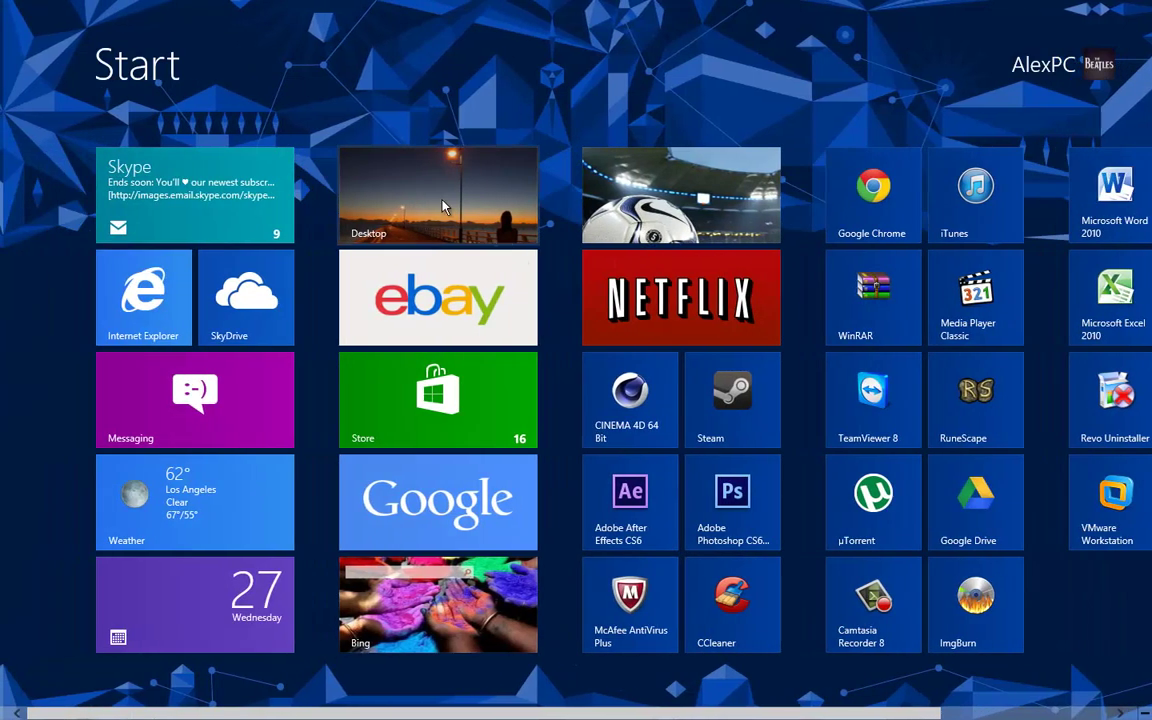
click(425, 195)
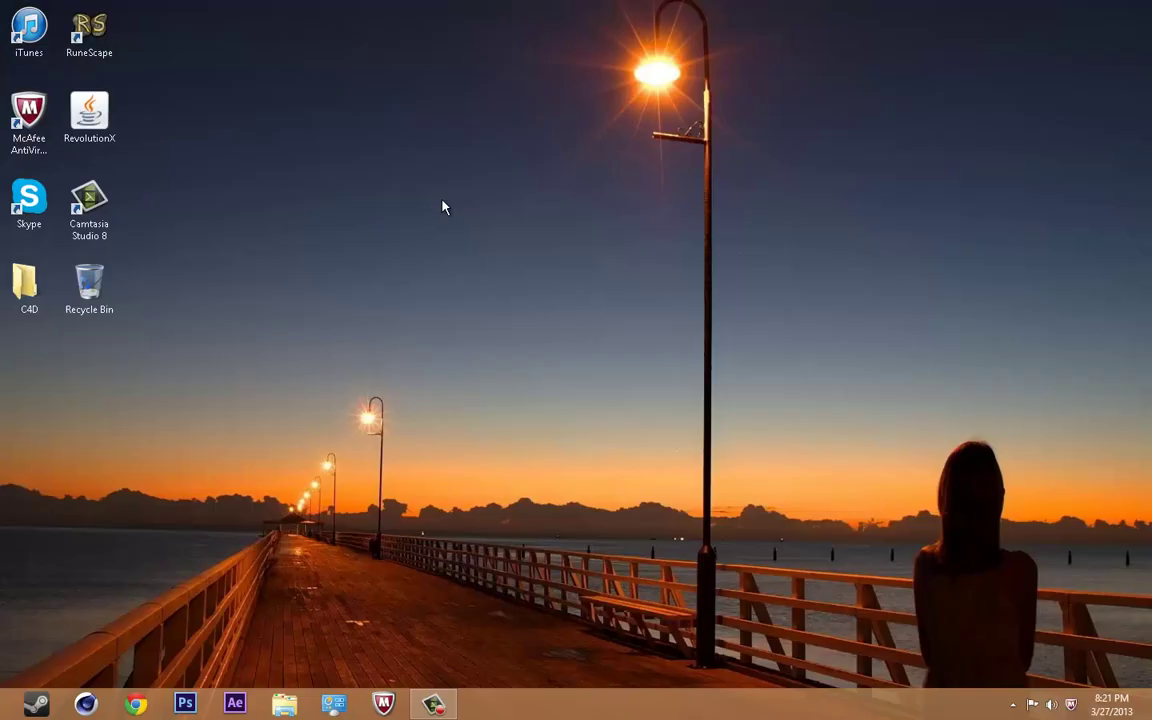
Step: Switch to Chrome, search Google for ccleaner and open Piriform's CCleaner page
click(150, 700)
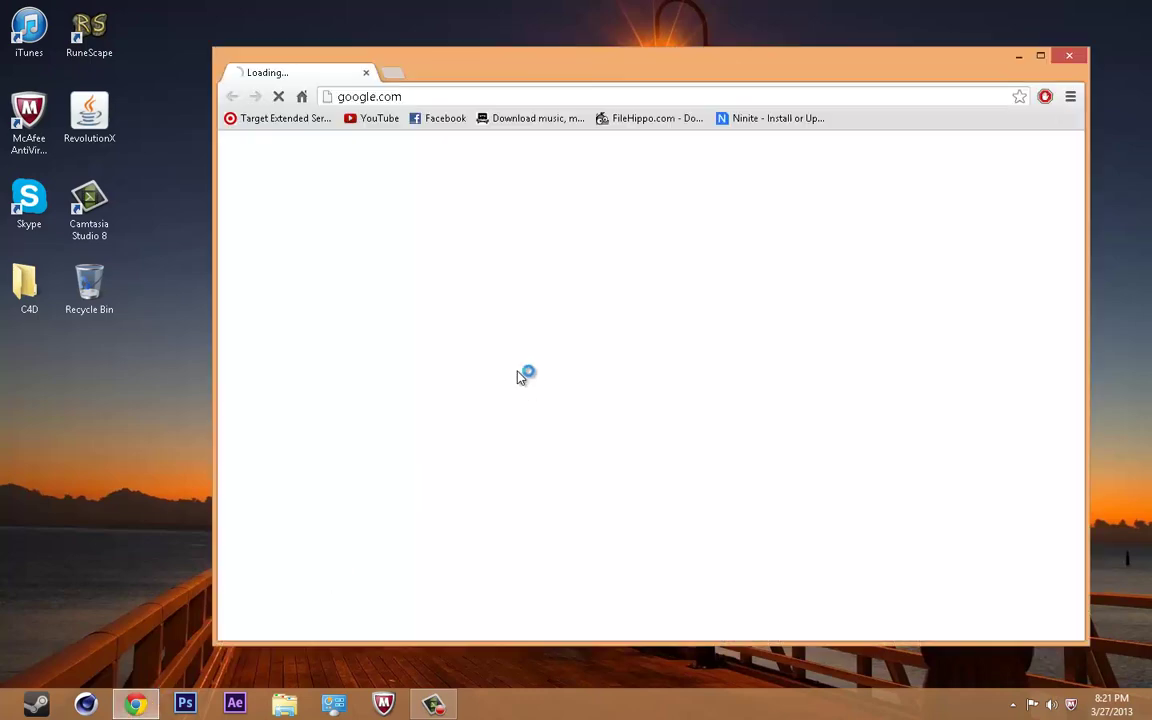
double_click(662, 72)
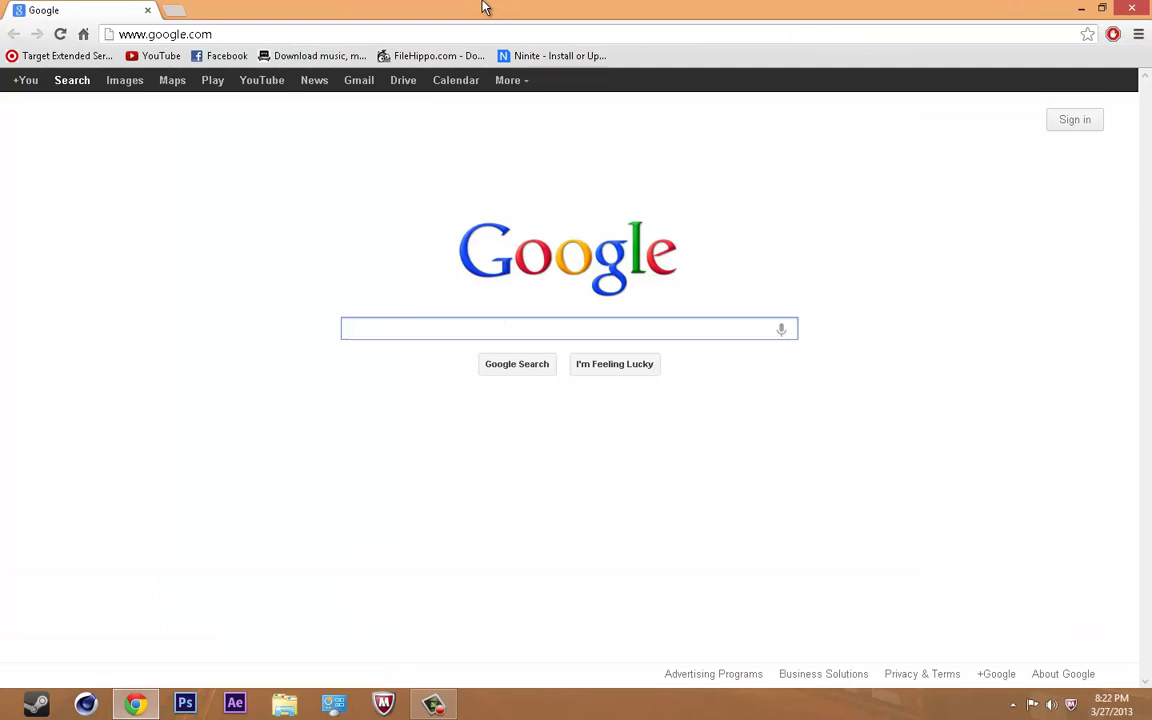
click(505, 30)
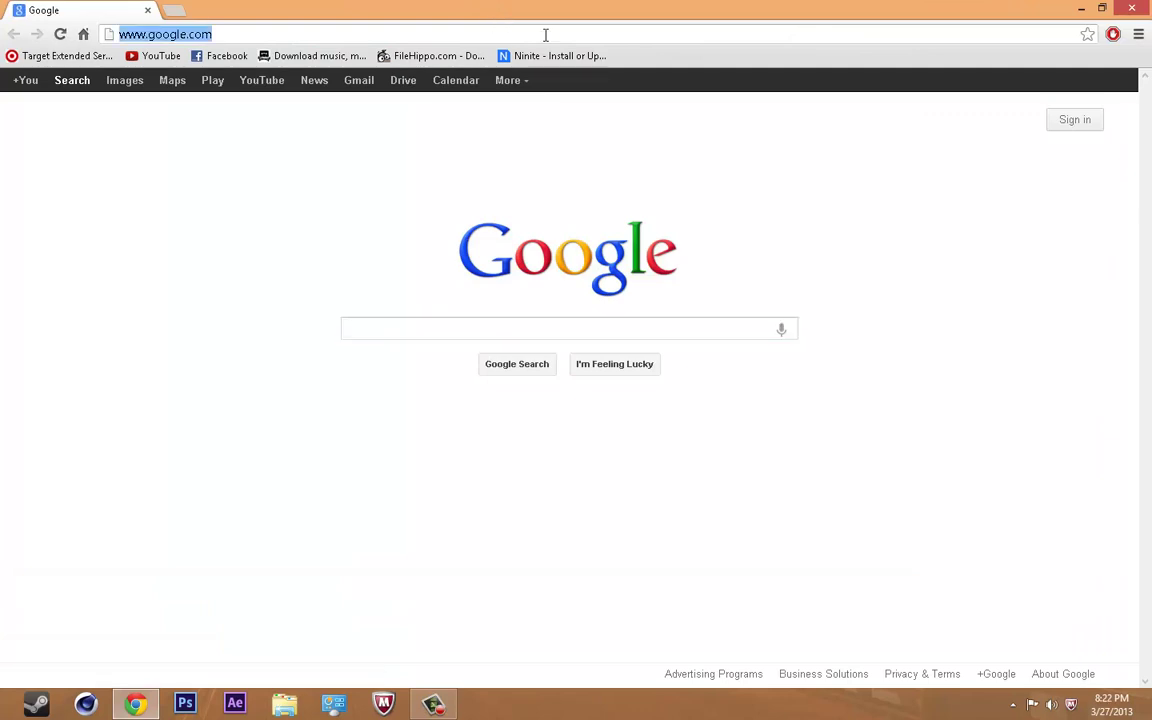
click(566, 325)
text(ccleaner)
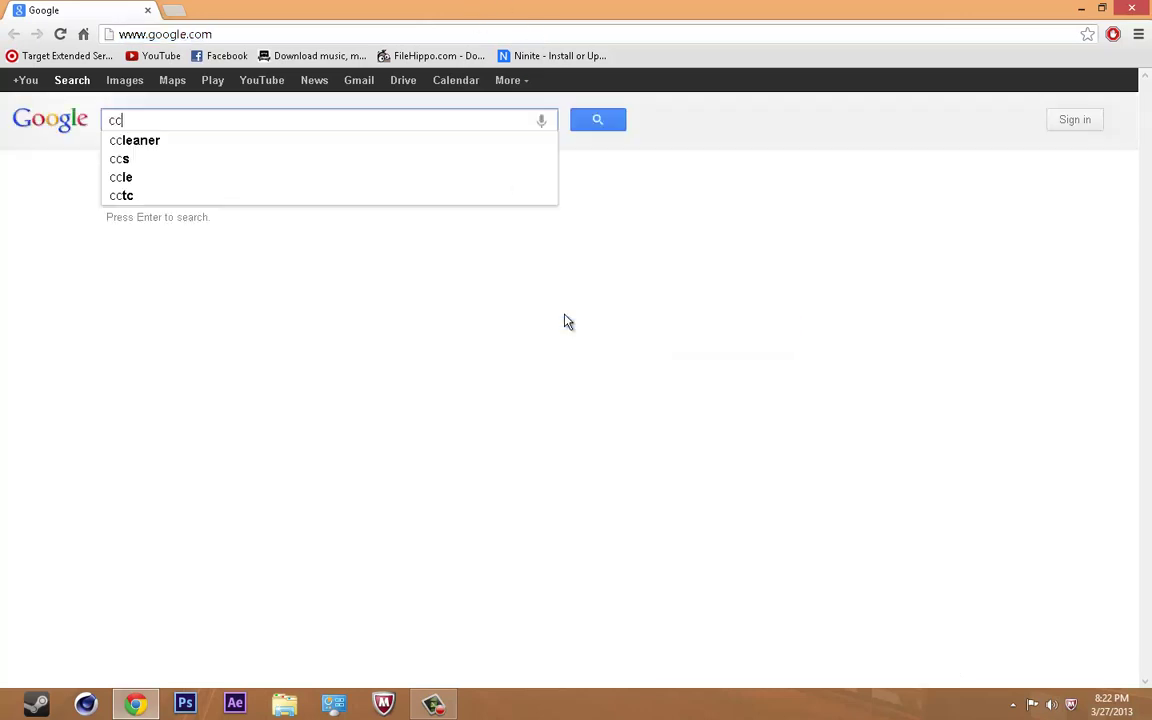
key(Return)
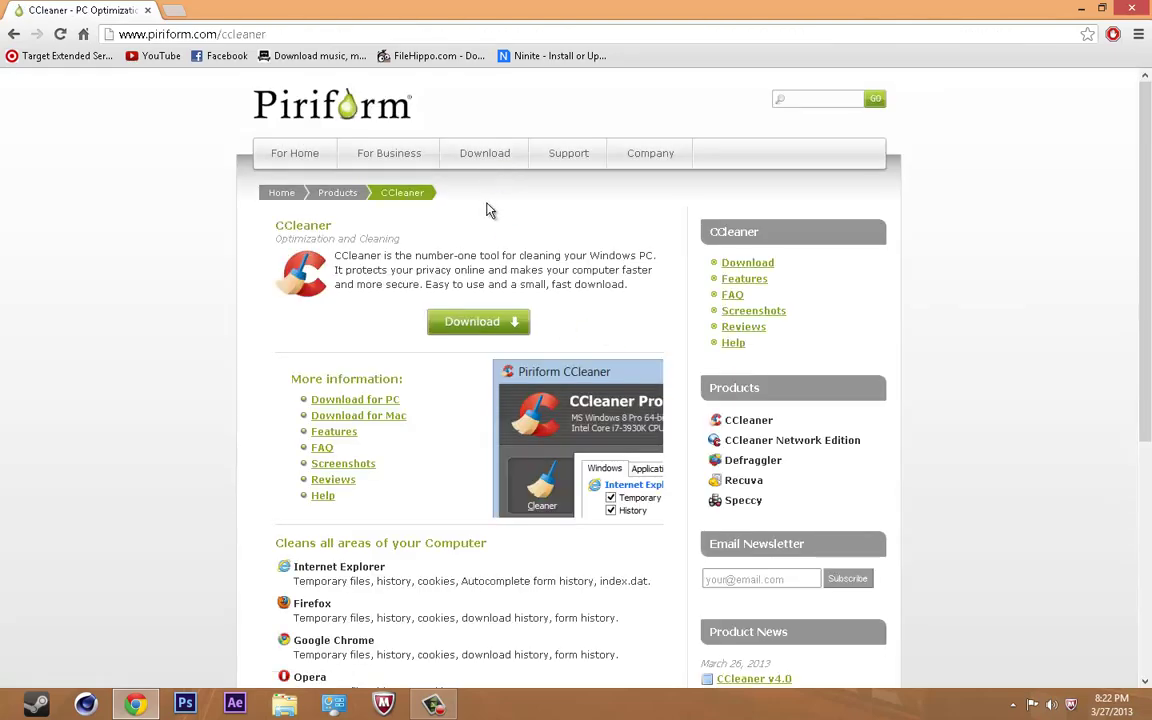
Step: Download the free edition of CCleaner from Piriform.com
click(489, 318)
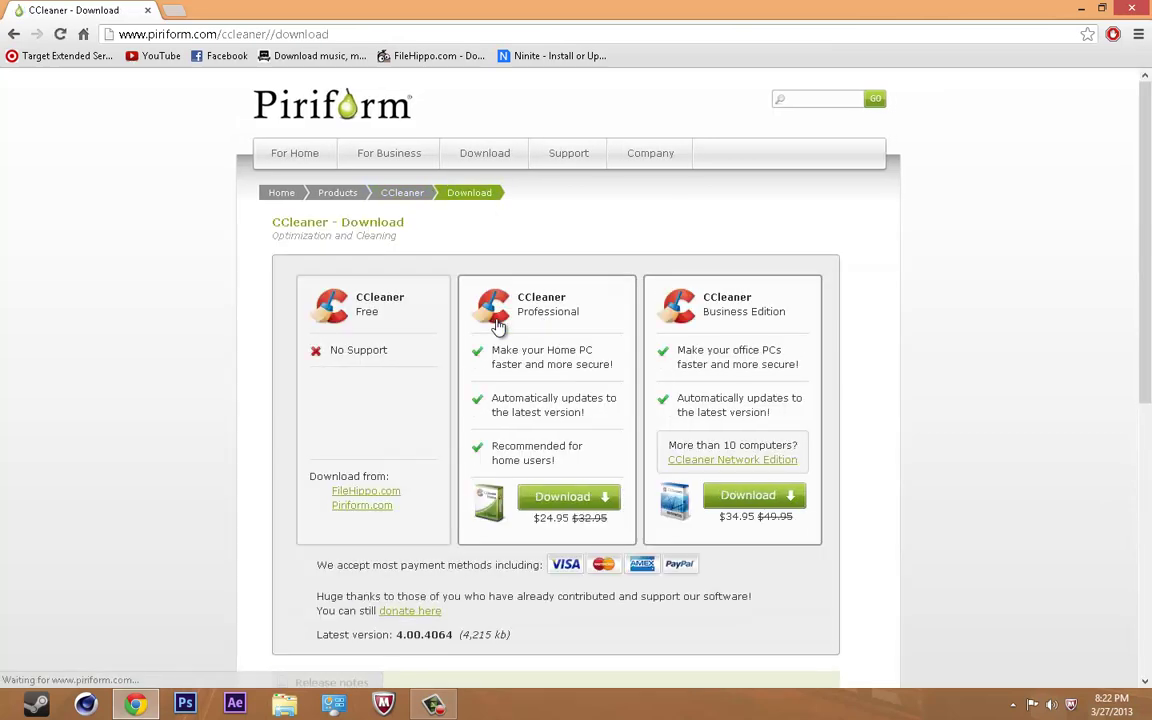
click(383, 512)
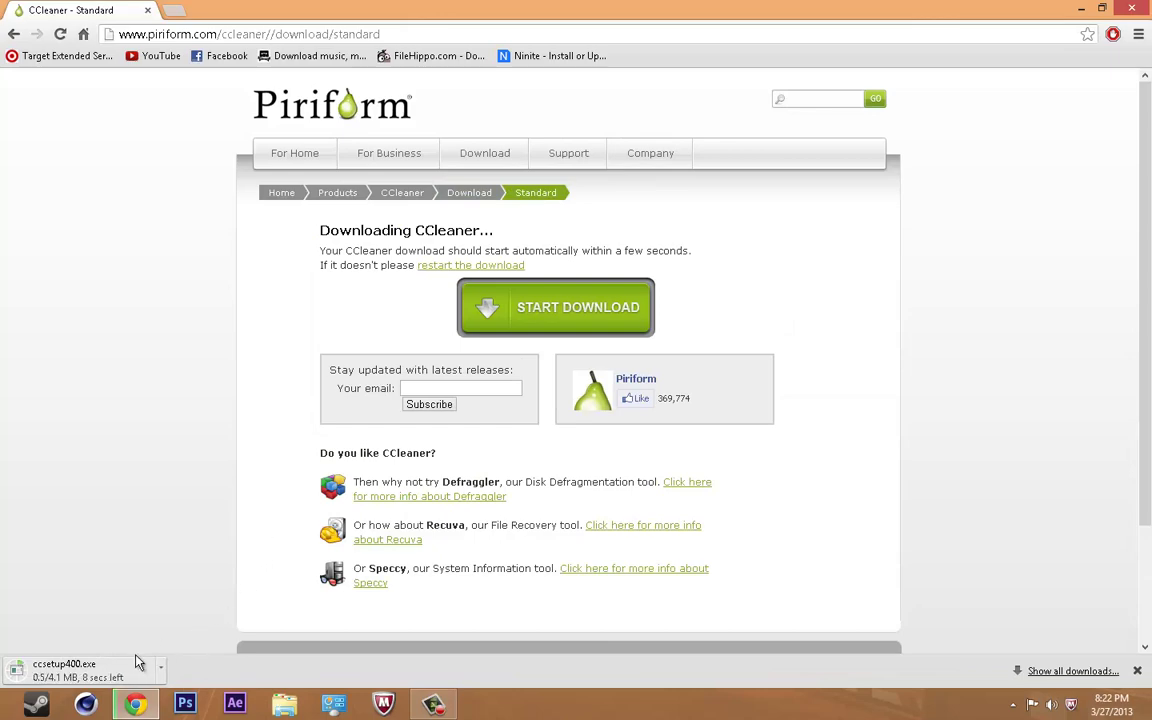
drag(483, 9, 548, 38)
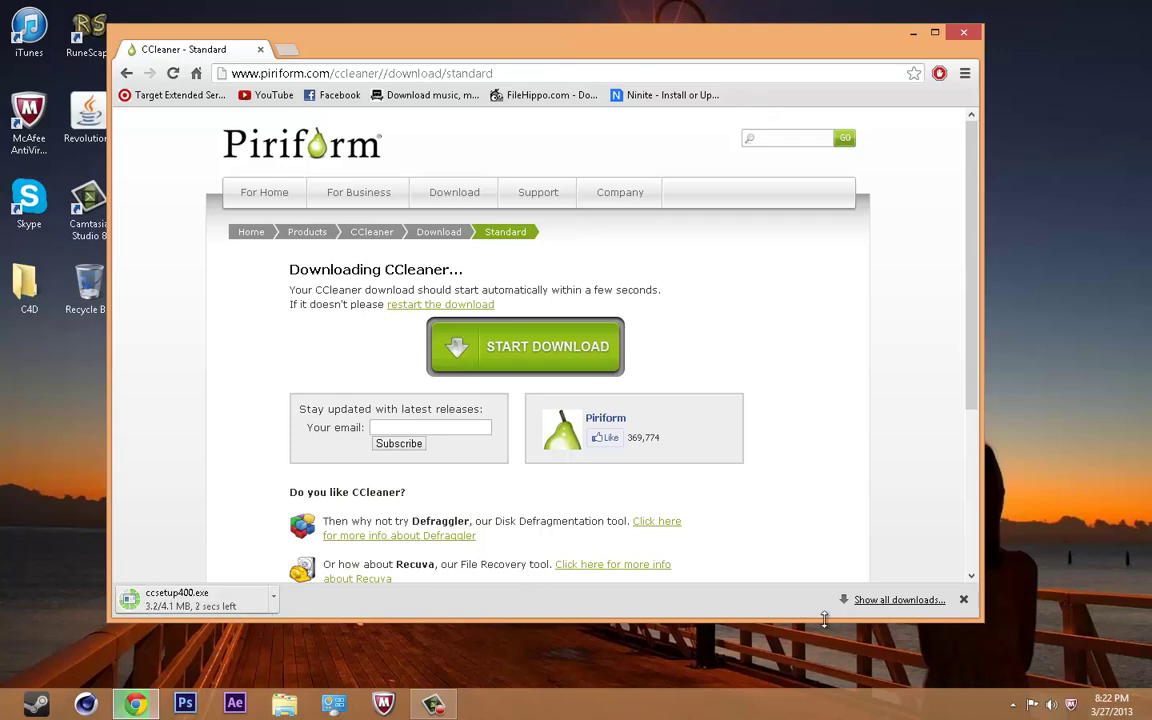
Step: Run the downloaded ccsetup400 installer from its folder, and close the folder and browser windows
click(895, 600)
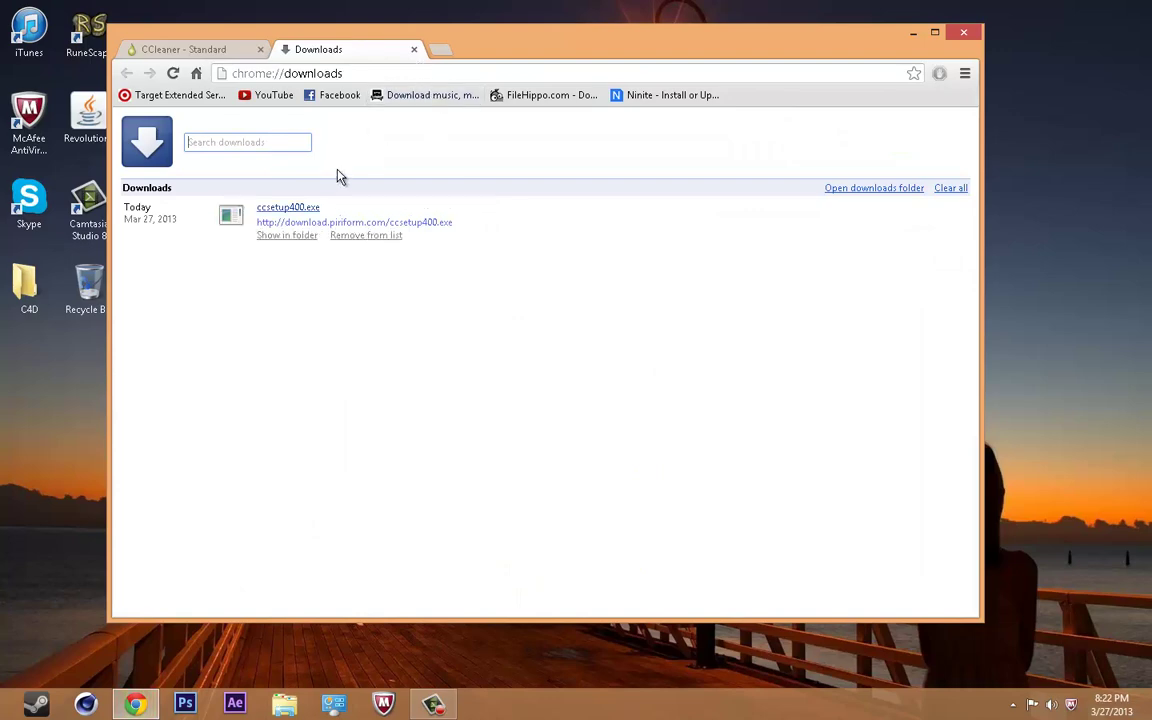
click(300, 236)
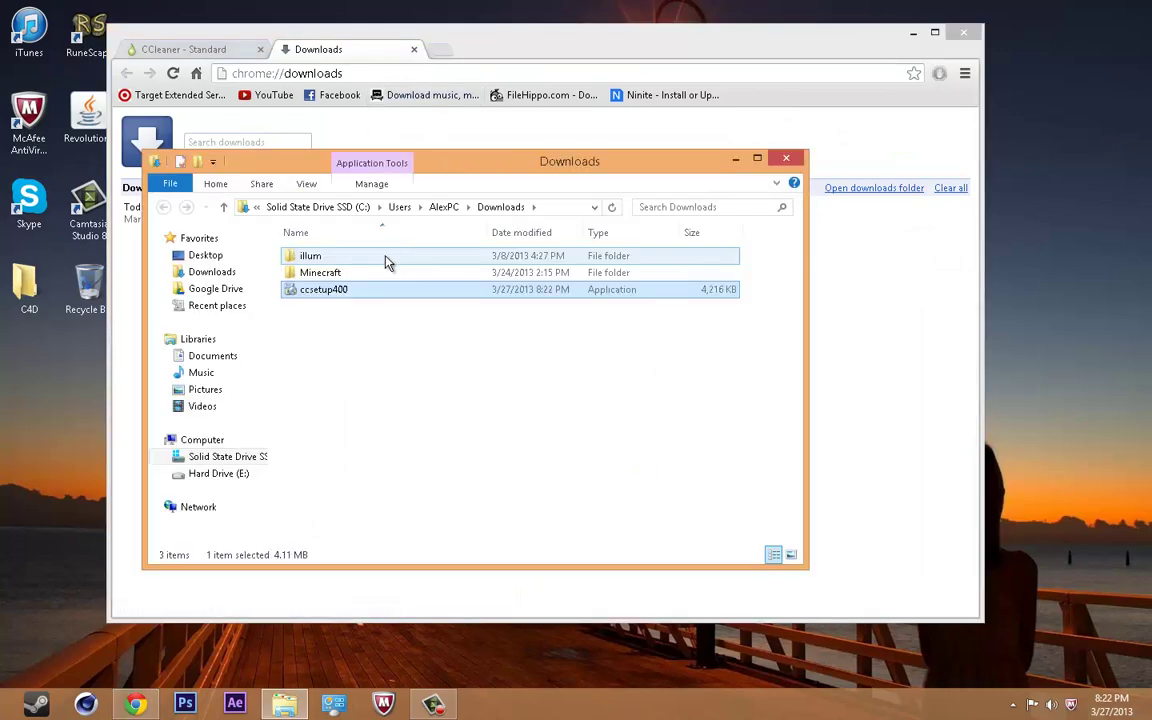
double_click(340, 290)
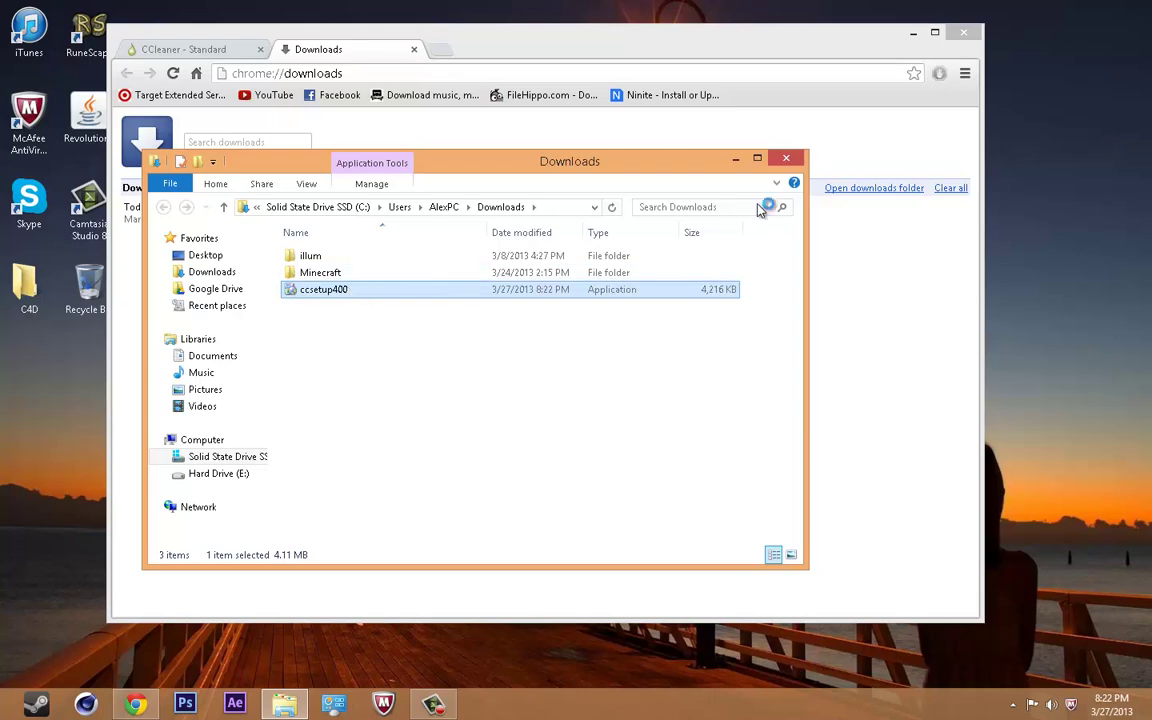
click(788, 160)
click(963, 33)
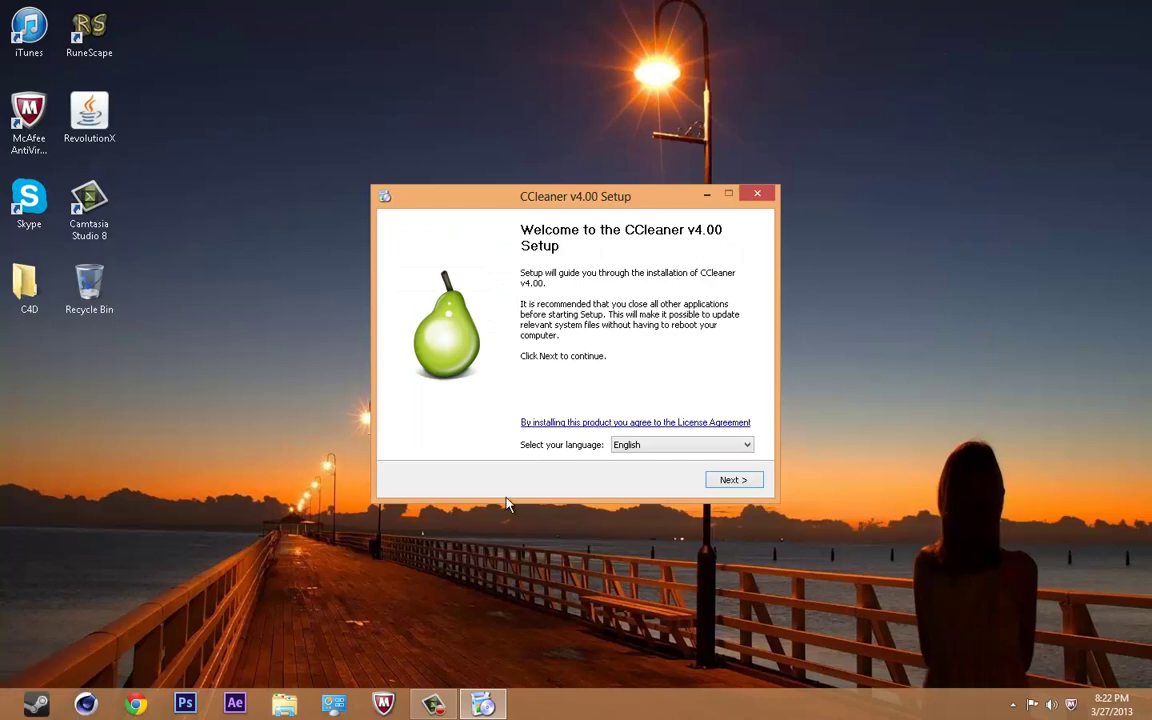
Step: Advance the CCleaner v4.00 setup to its install options and quit the setup without installing
click(731, 483)
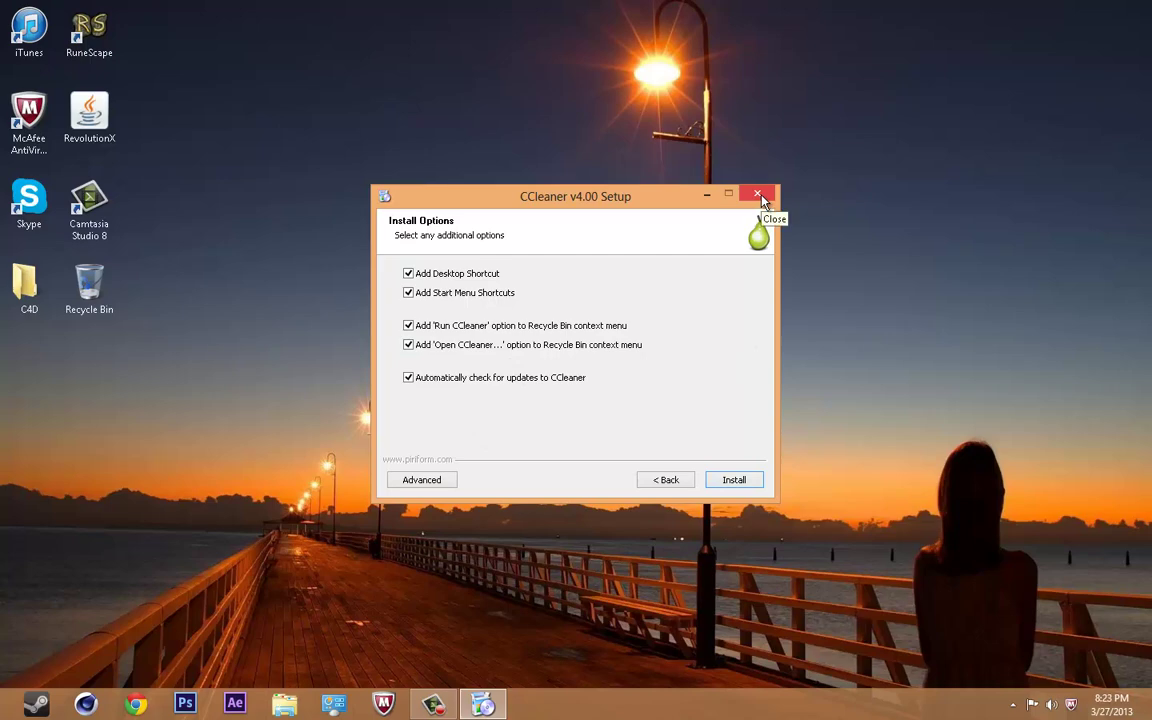
click(759, 196)
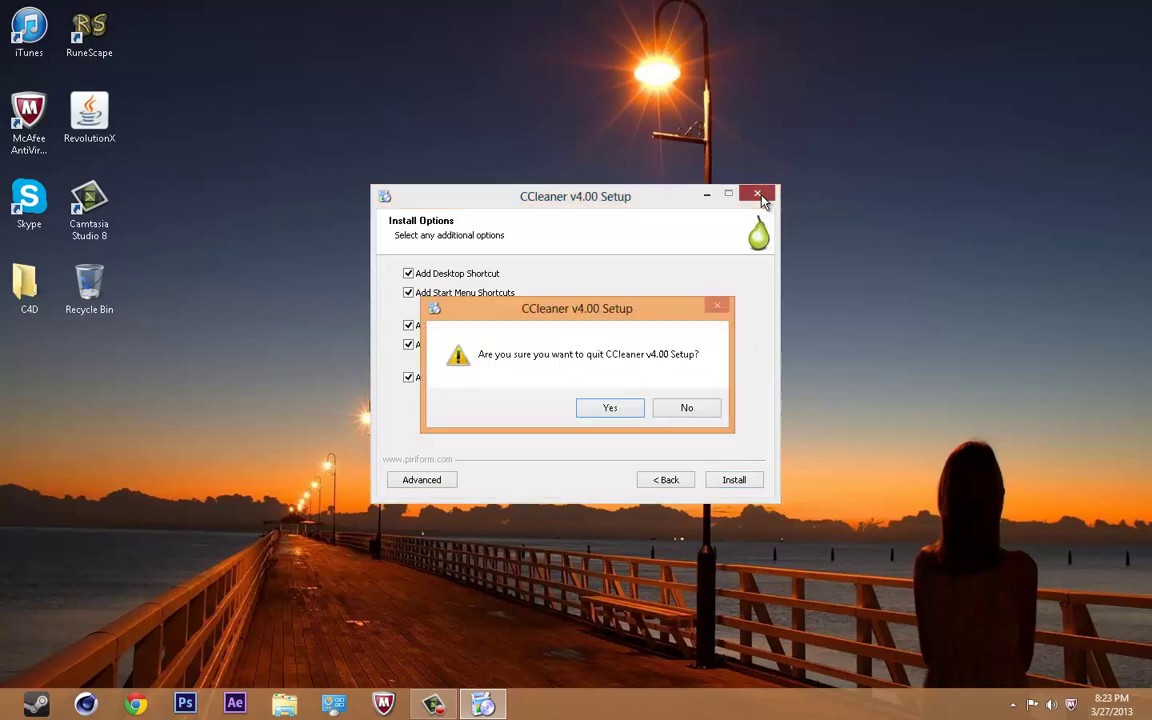
click(630, 405)
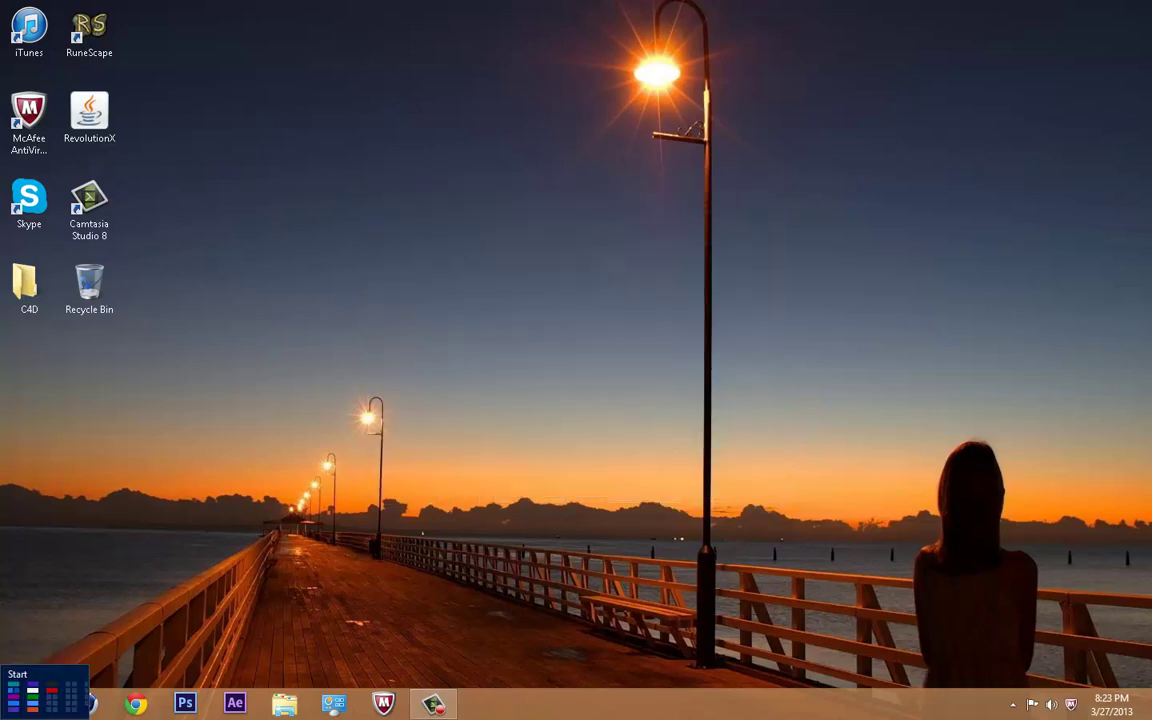
Step: Launch the already installed CCleaner from the Start screen
click(2, 716)
scroll(528, 620, down, 3)
click(518, 600)
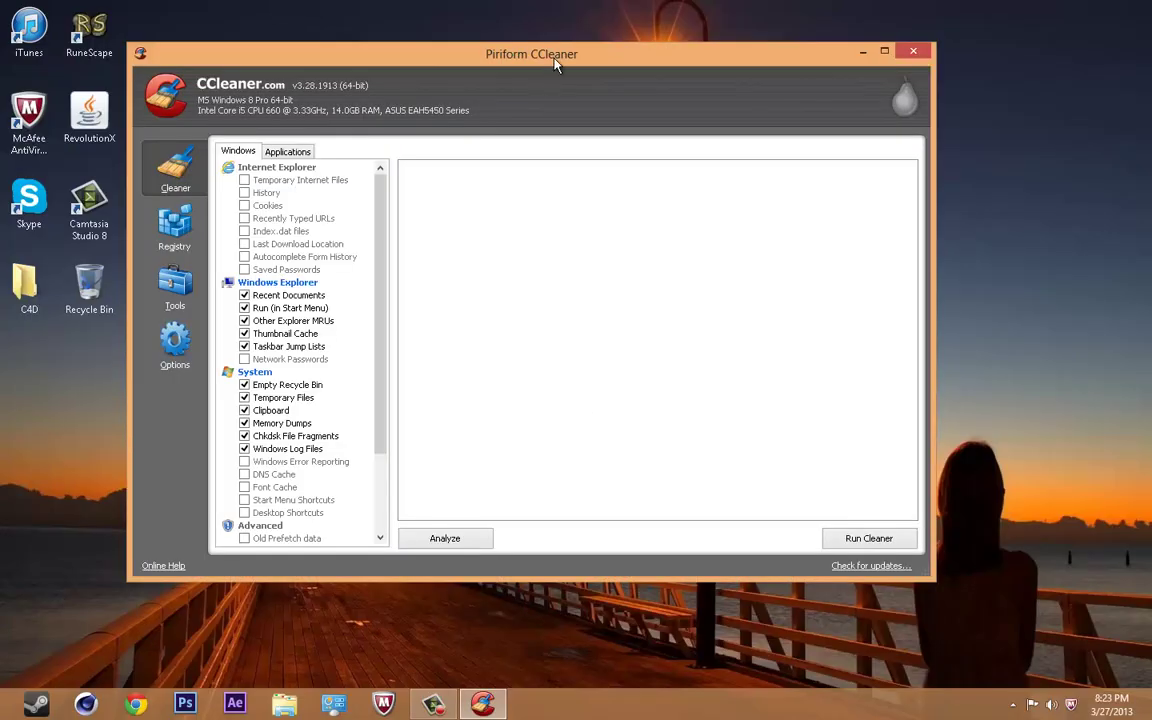
Step: Analyze the system for removable files with the existing cleaning selections and run the cleaner
drag(585, 68, 663, 80)
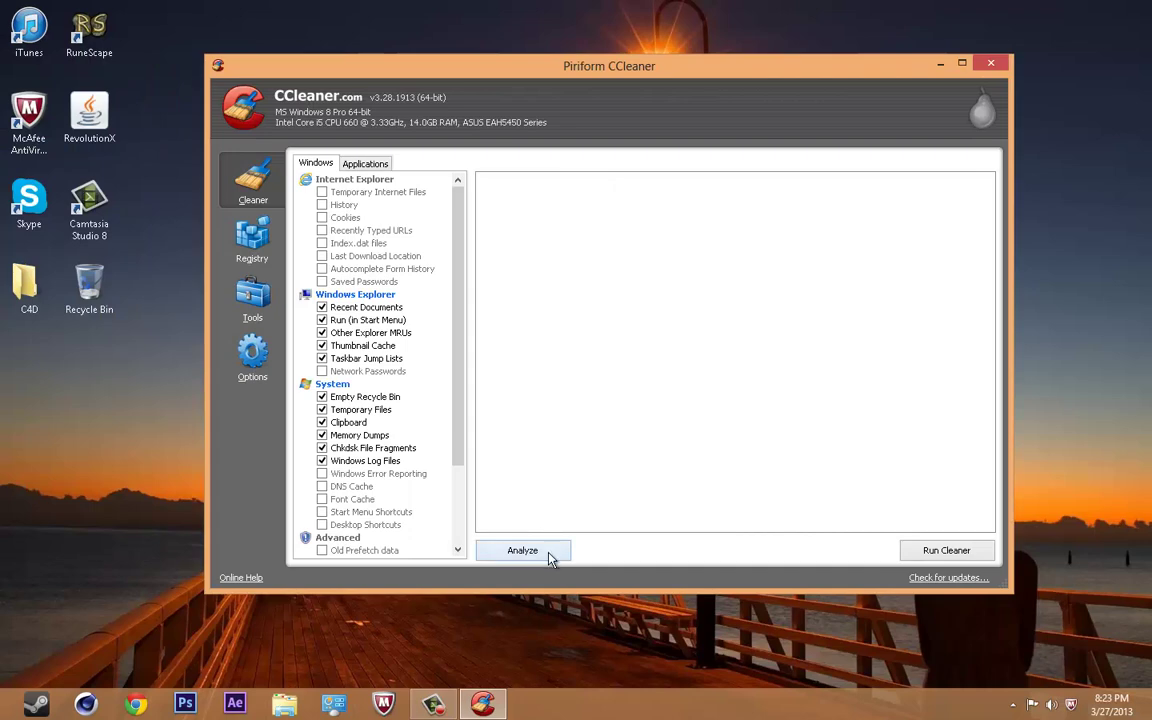
click(549, 557)
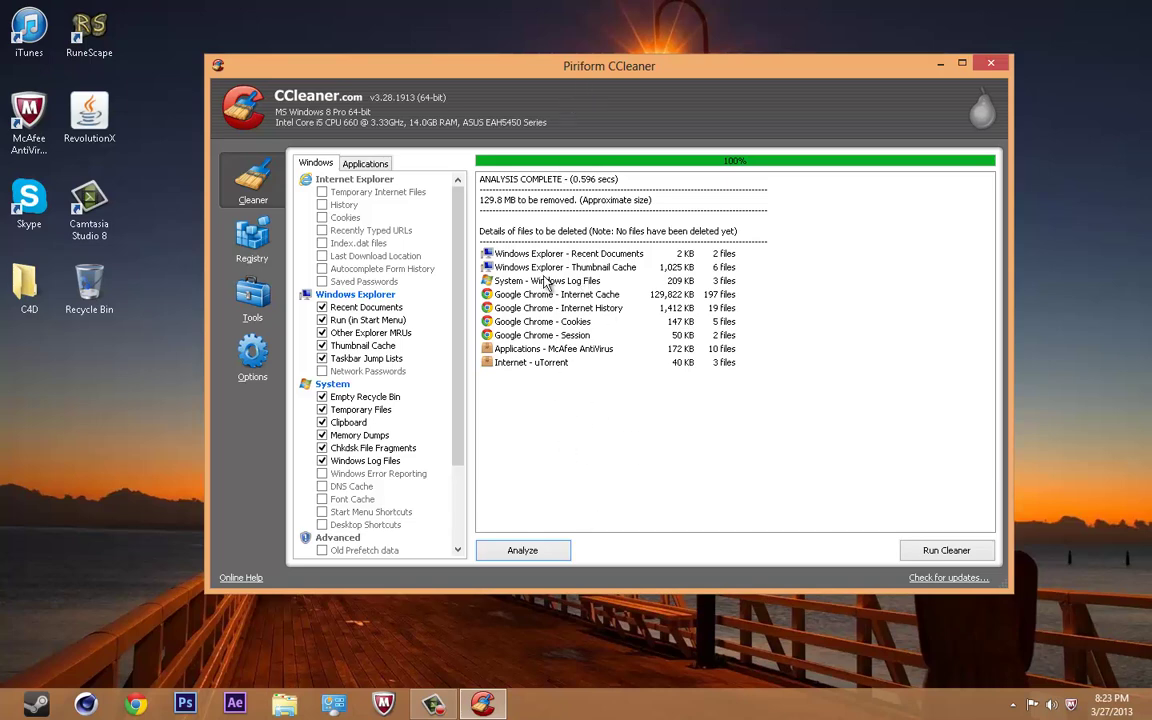
click(946, 552)
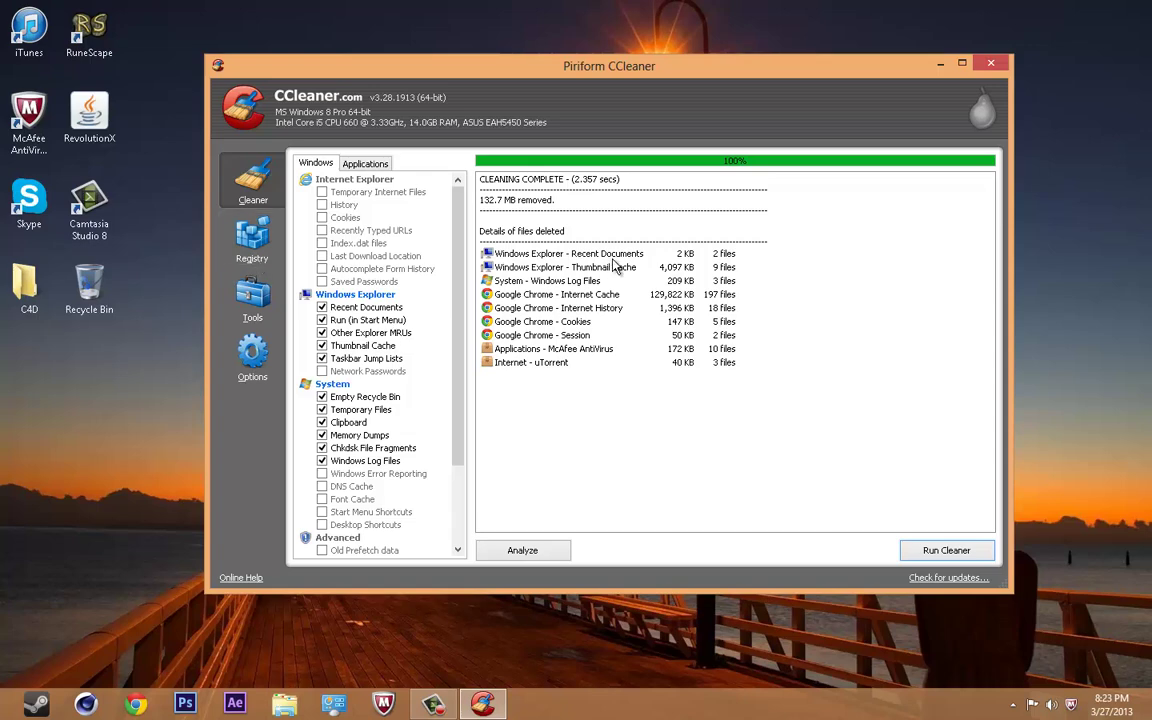
Step: Scan the registry for issues with all registry cleaner categories enabled
click(262, 245)
click(545, 549)
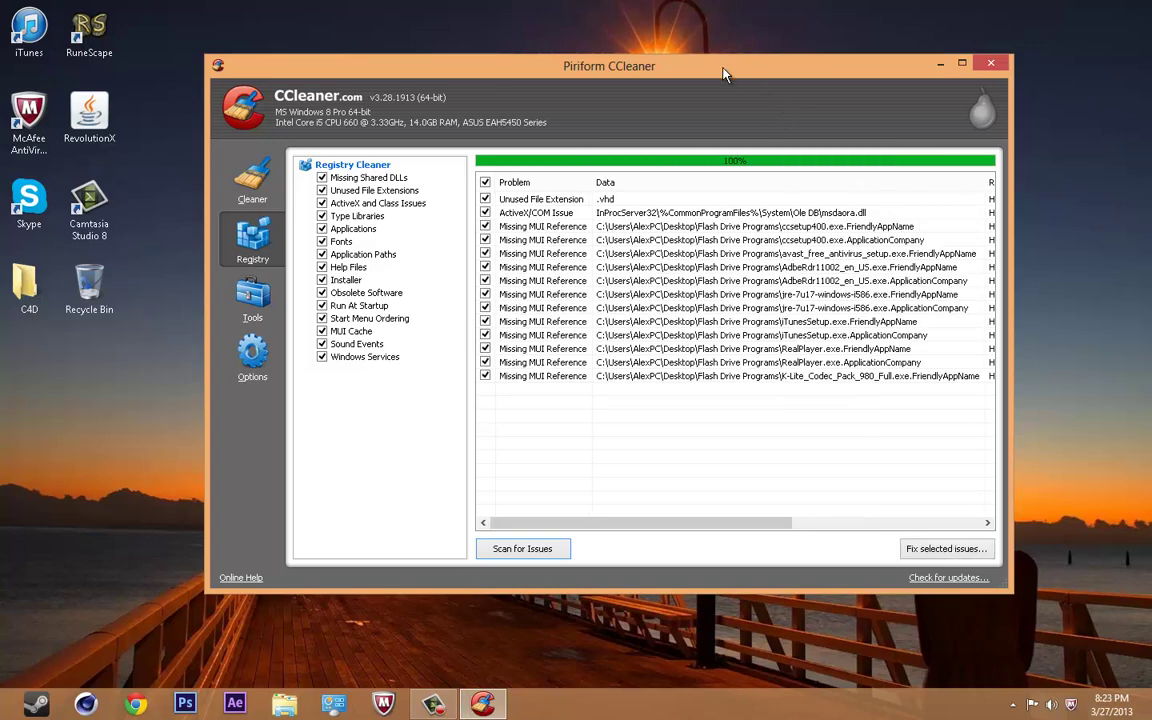
drag(727, 77, 710, 71)
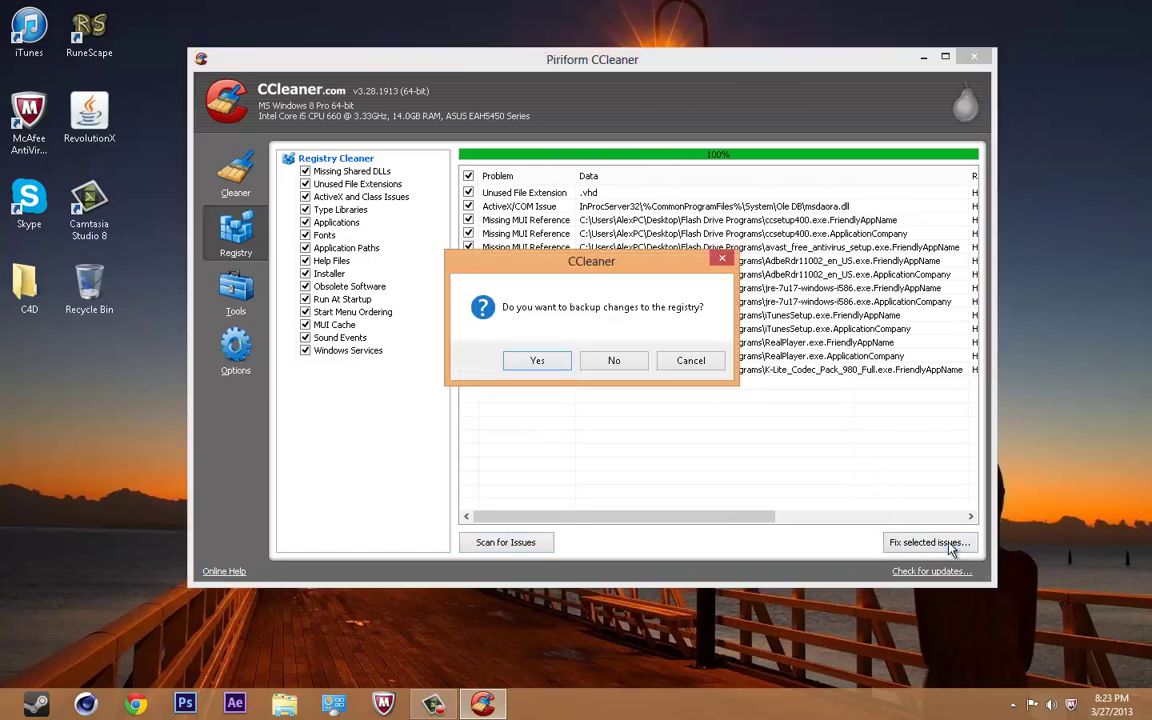
Step: Back up the registry to the Desktop as "back up registry" and fix all selected registry issues
drag(615, 268, 652, 282)
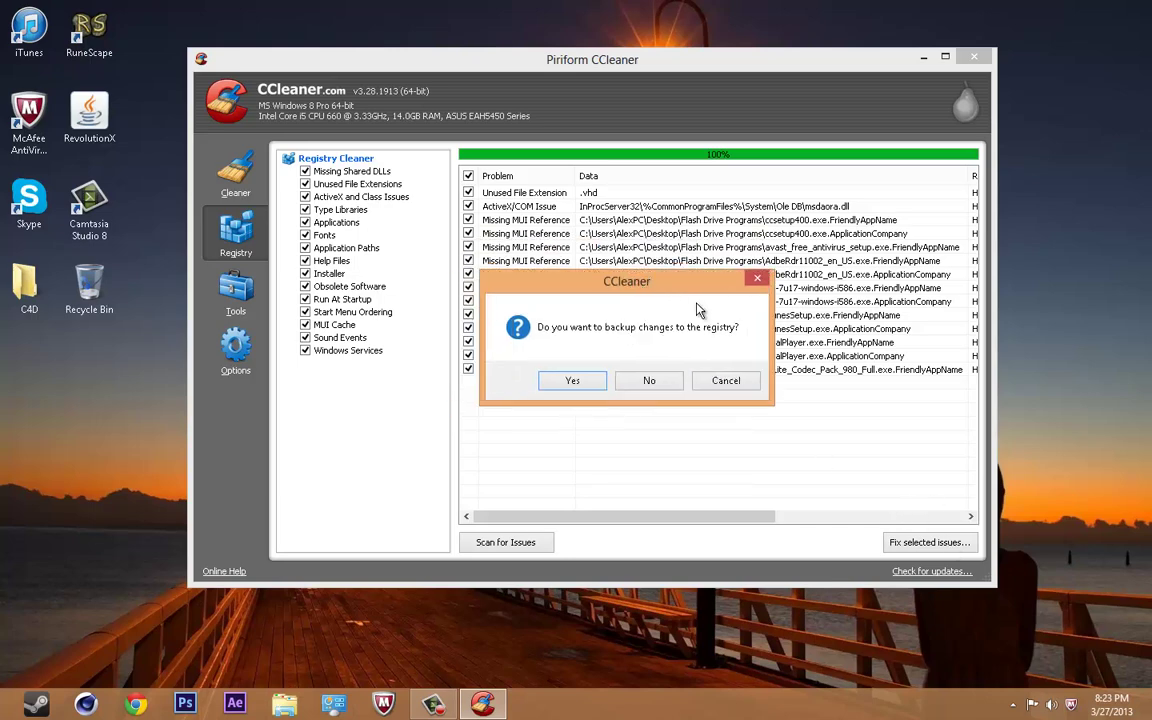
click(573, 381)
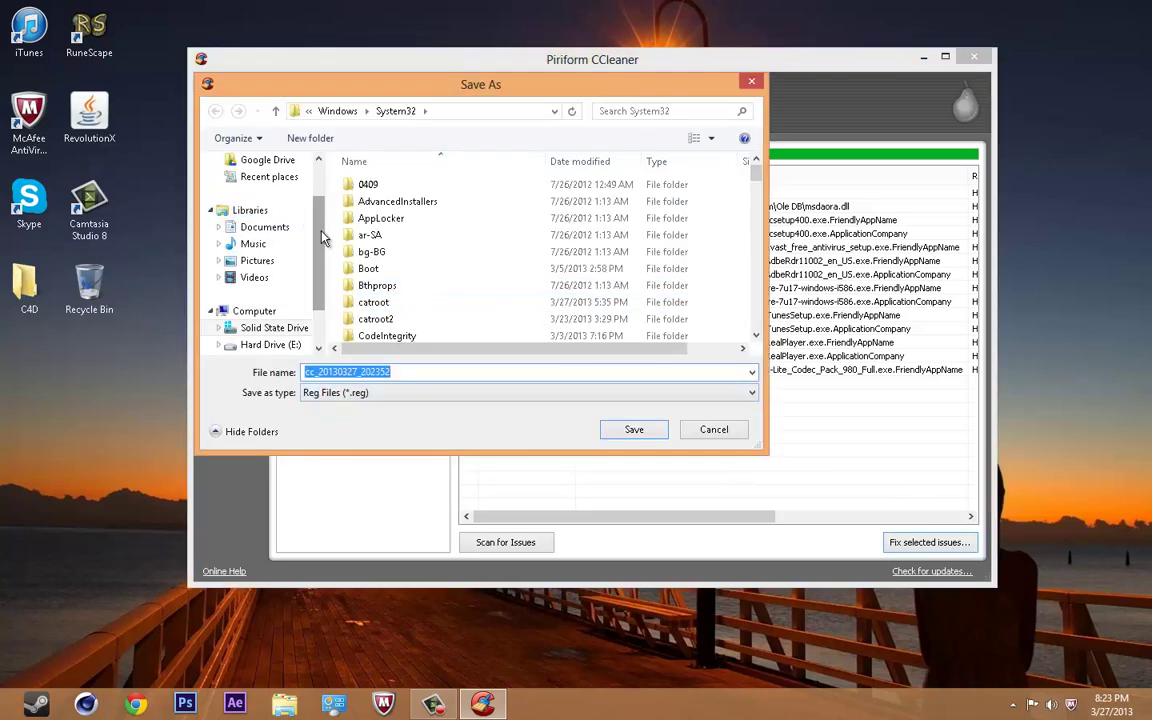
scroll(296, 222, up, 3)
click(262, 184)
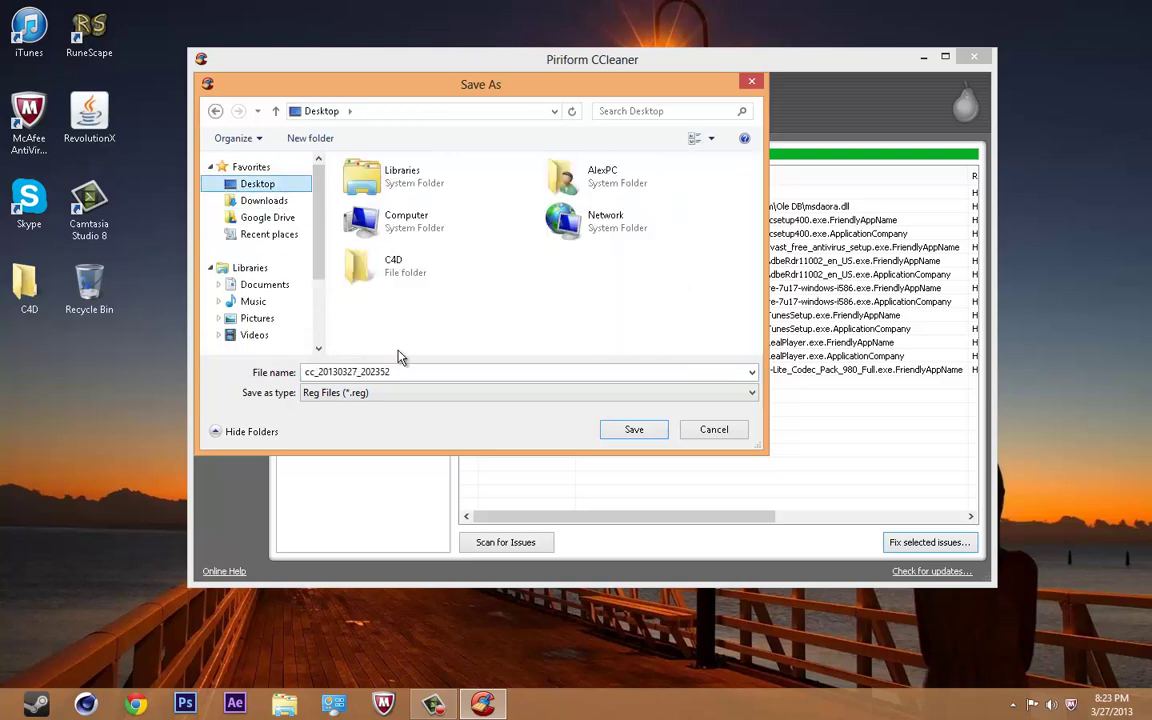
double_click(414, 371)
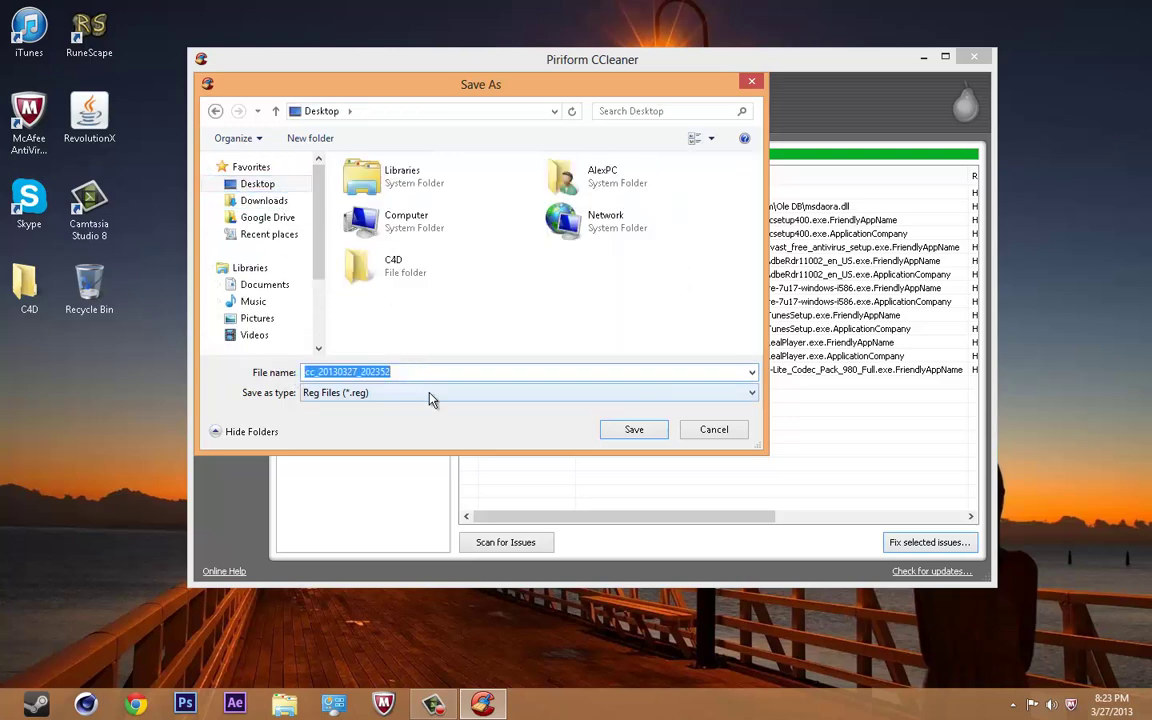
text(back up registry)
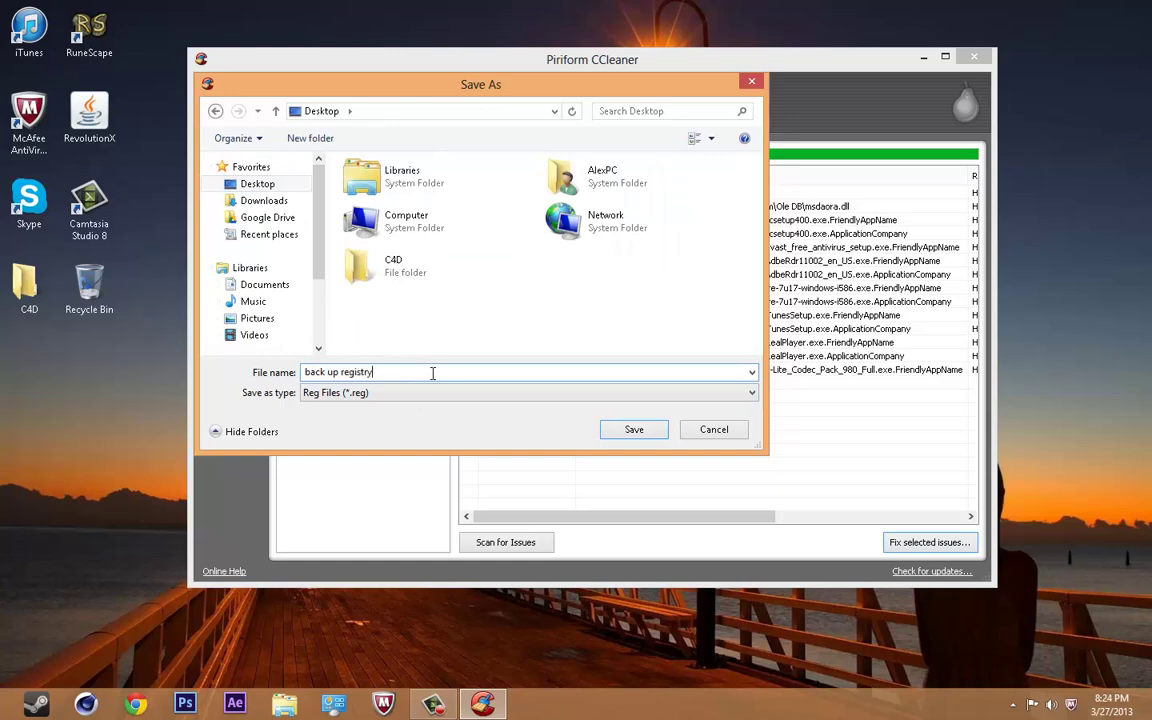
key(Return)
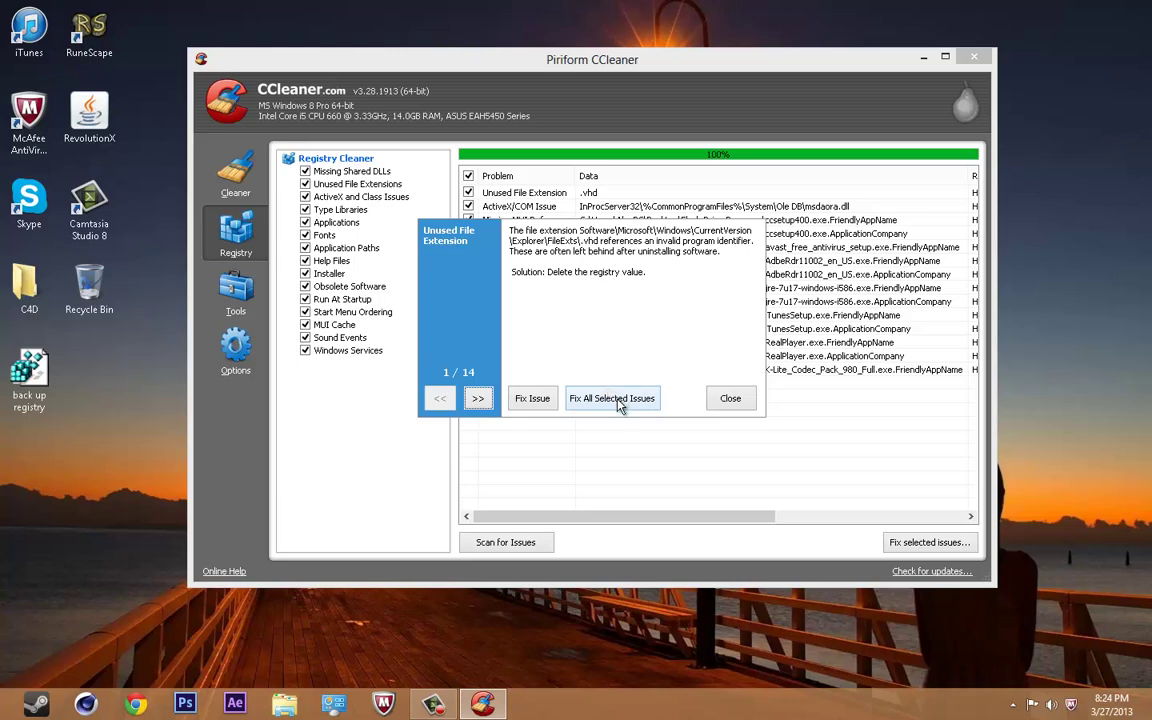
click(612, 398)
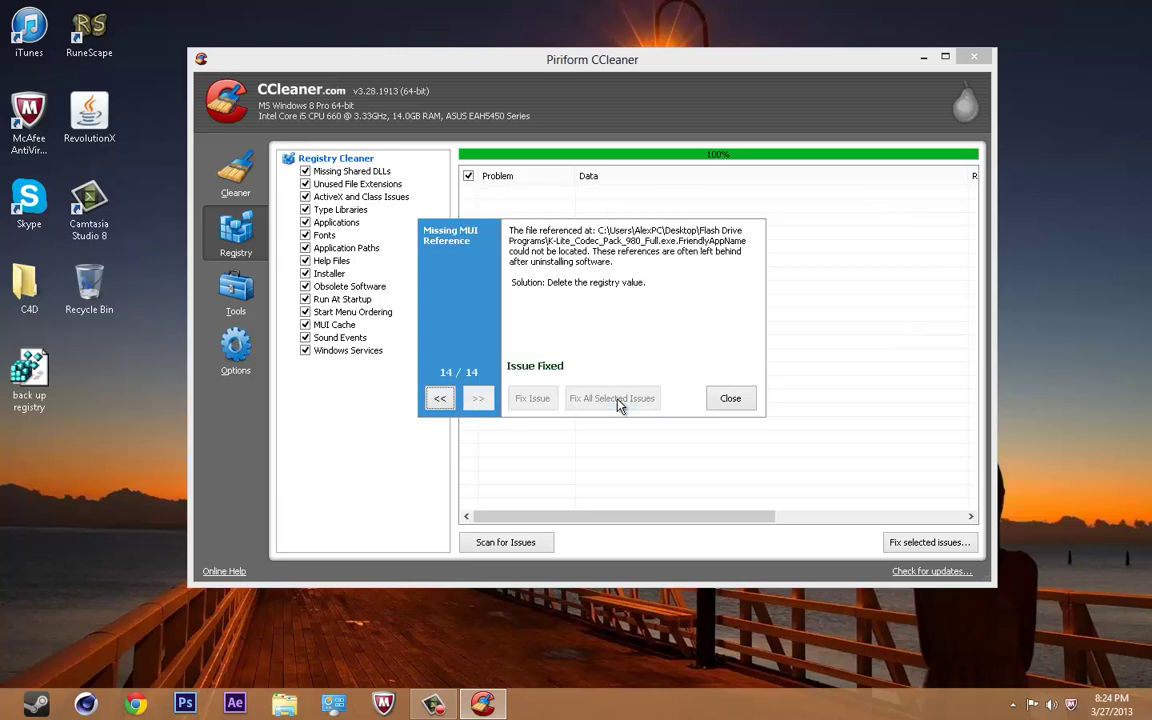
click(729, 400)
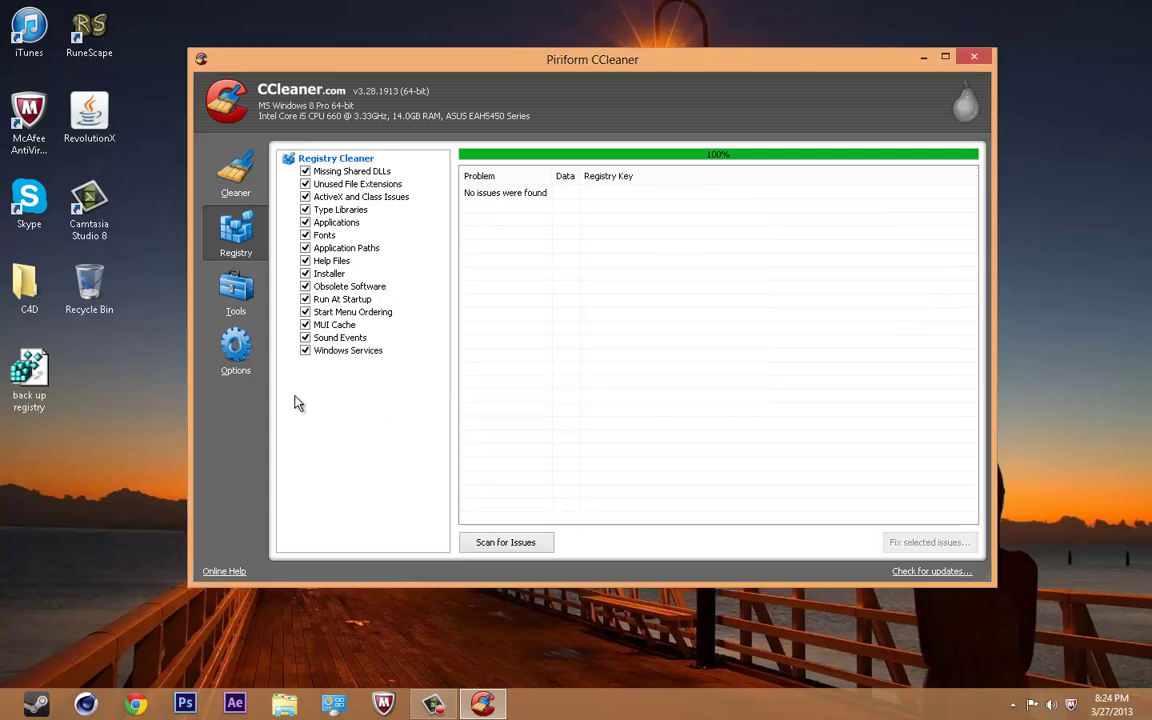
Step: Look through the Settings, Cookies, Include and Exclude pages of the CCleaner options
click(249, 348)
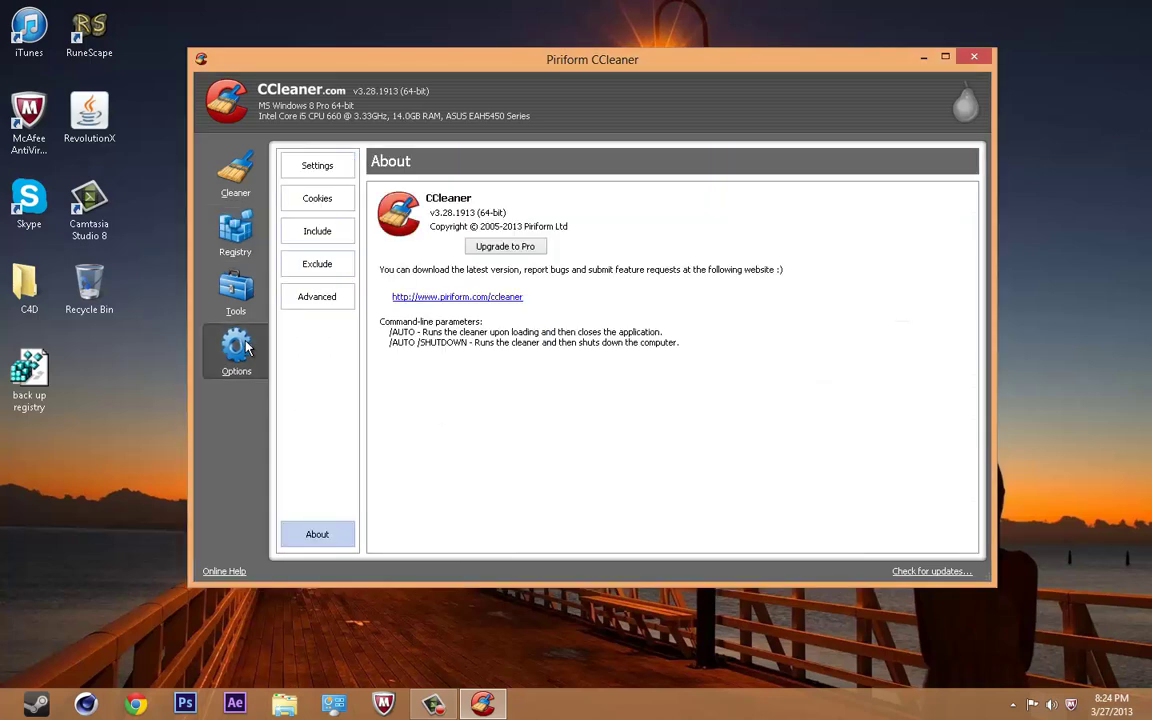
click(331, 168)
click(318, 198)
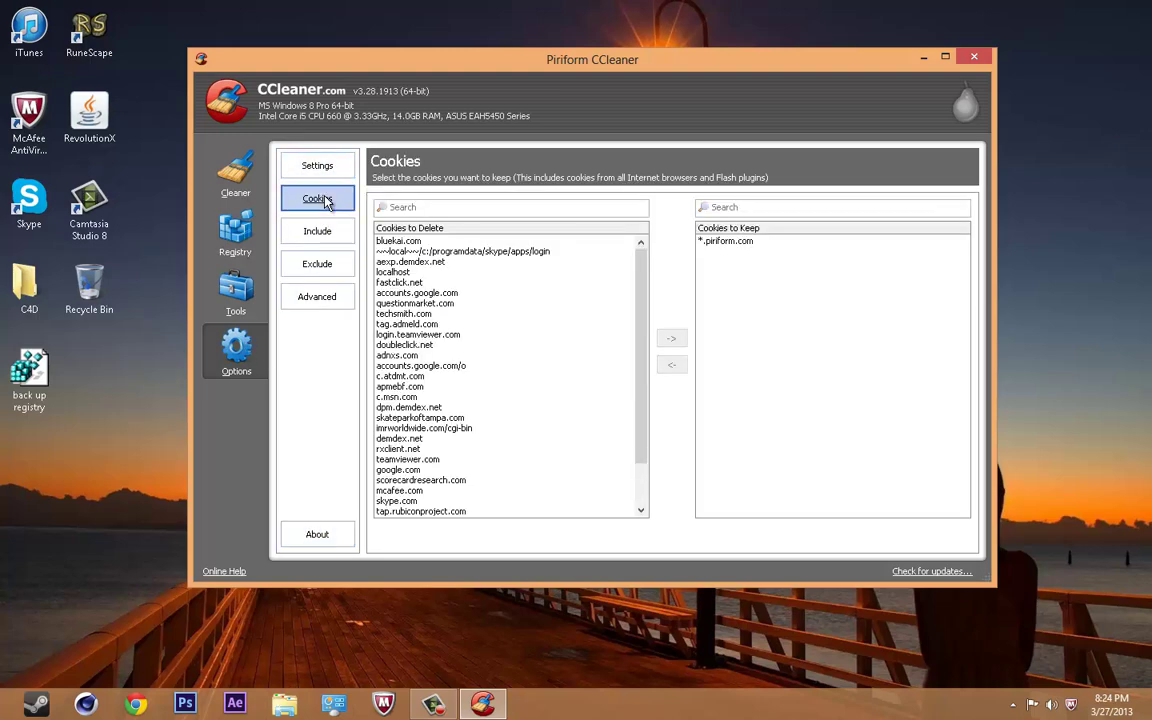
click(312, 232)
click(318, 264)
Step: Show the Windows startup programs in a maximized window and disable the AdobeBridge entry
click(252, 294)
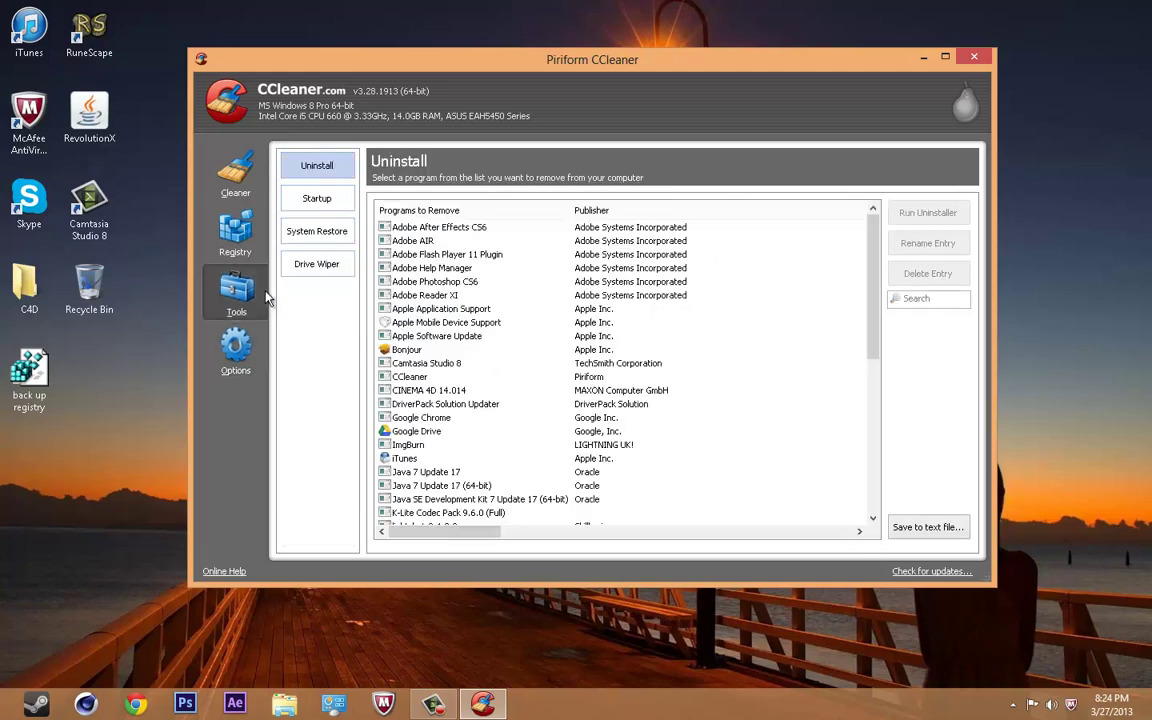
click(318, 200)
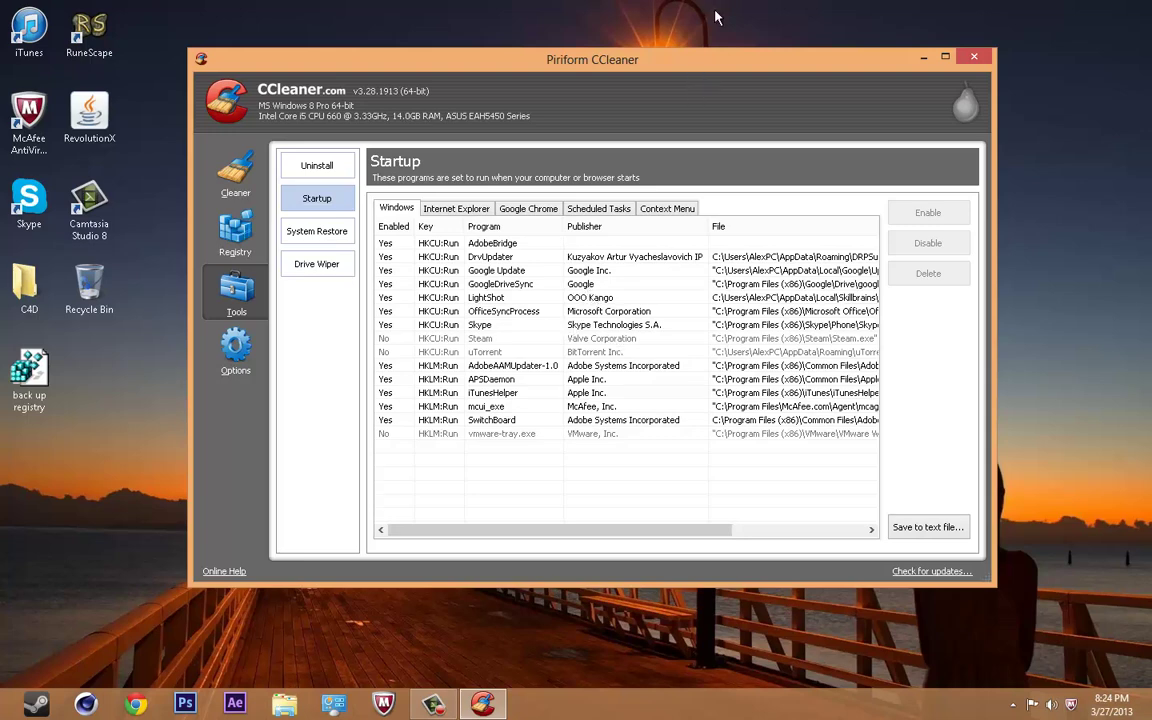
drag(715, 64, 659, 8)
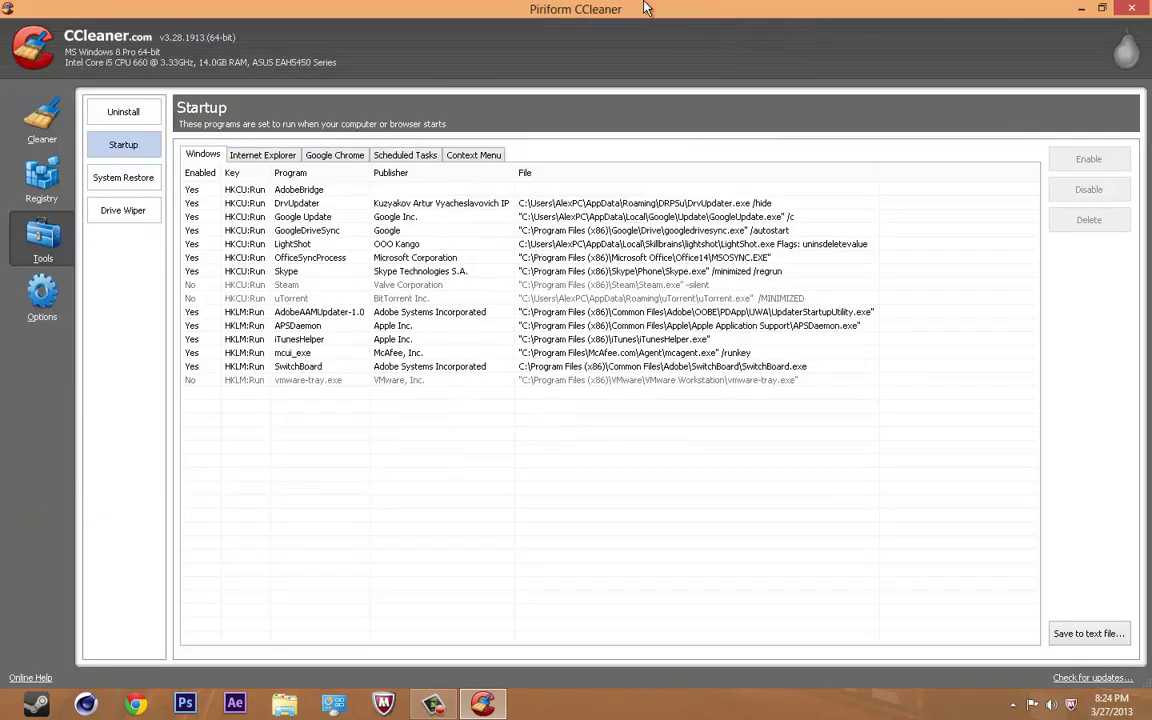
click(303, 190)
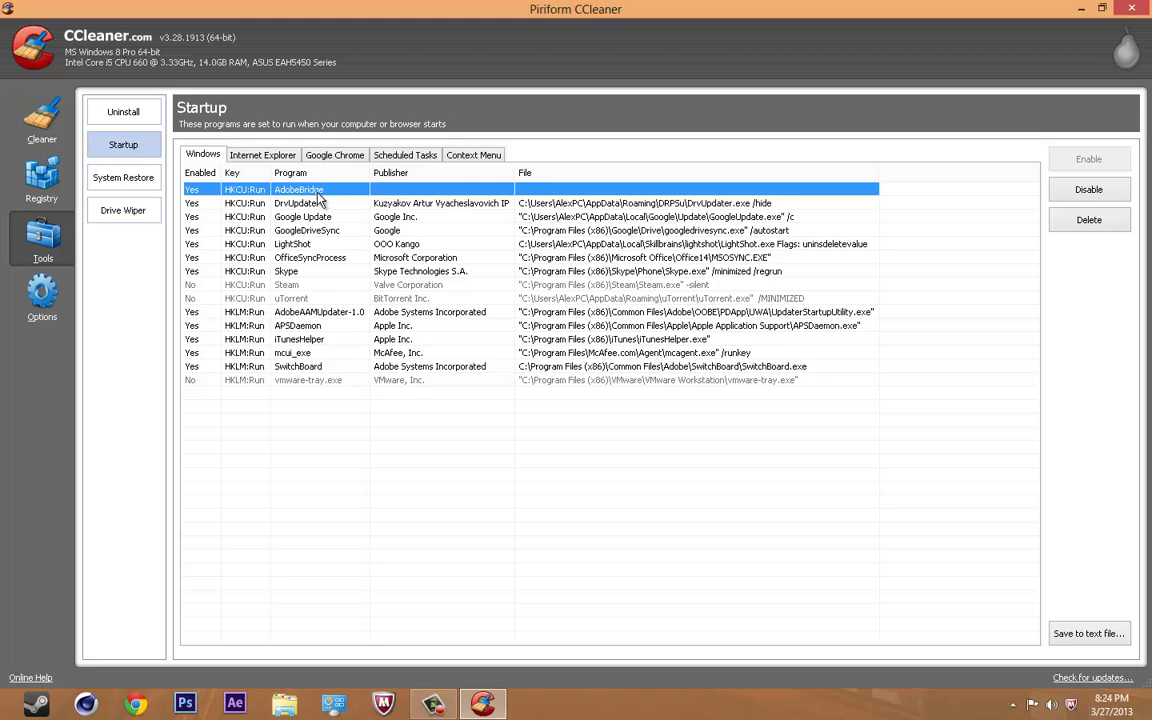
click(1088, 190)
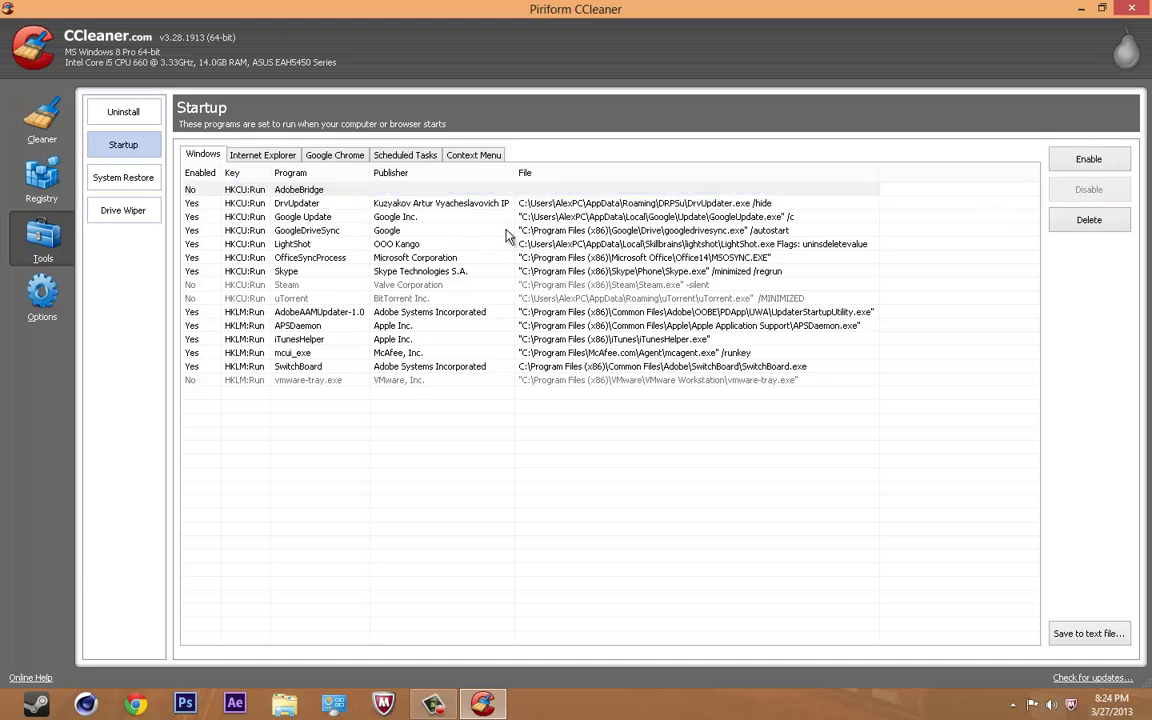
Step: Disable the GoogleDriveSync startup entry and close CCleaner
click(516, 215)
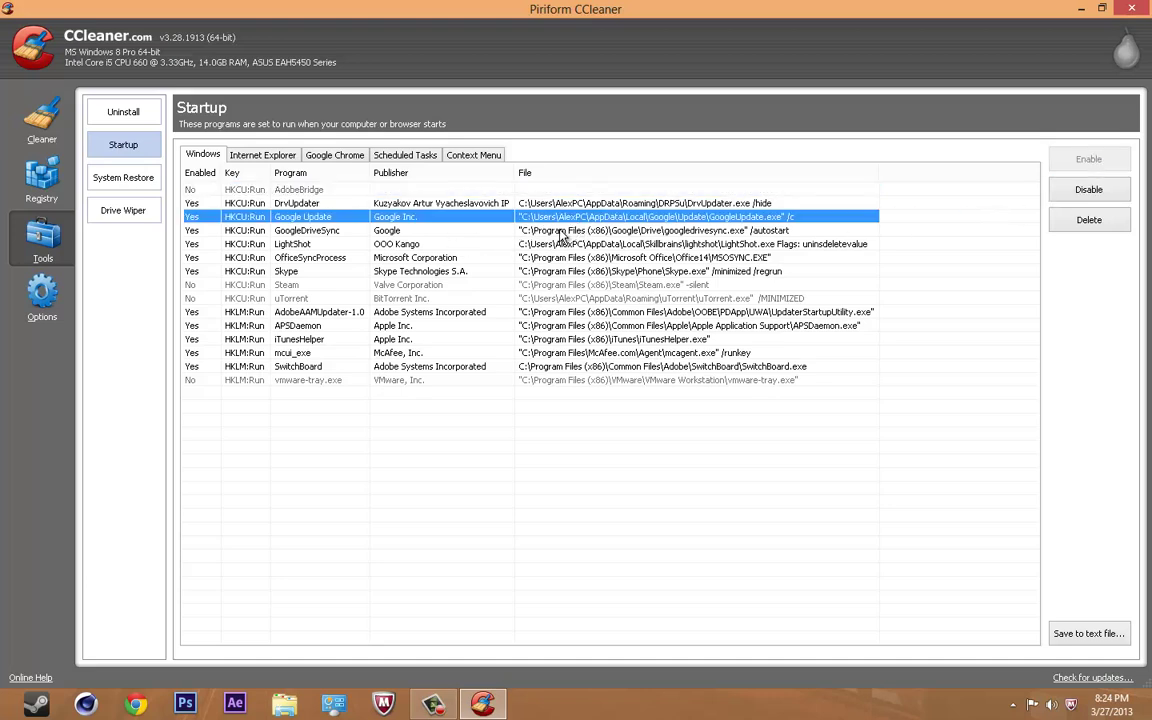
click(313, 231)
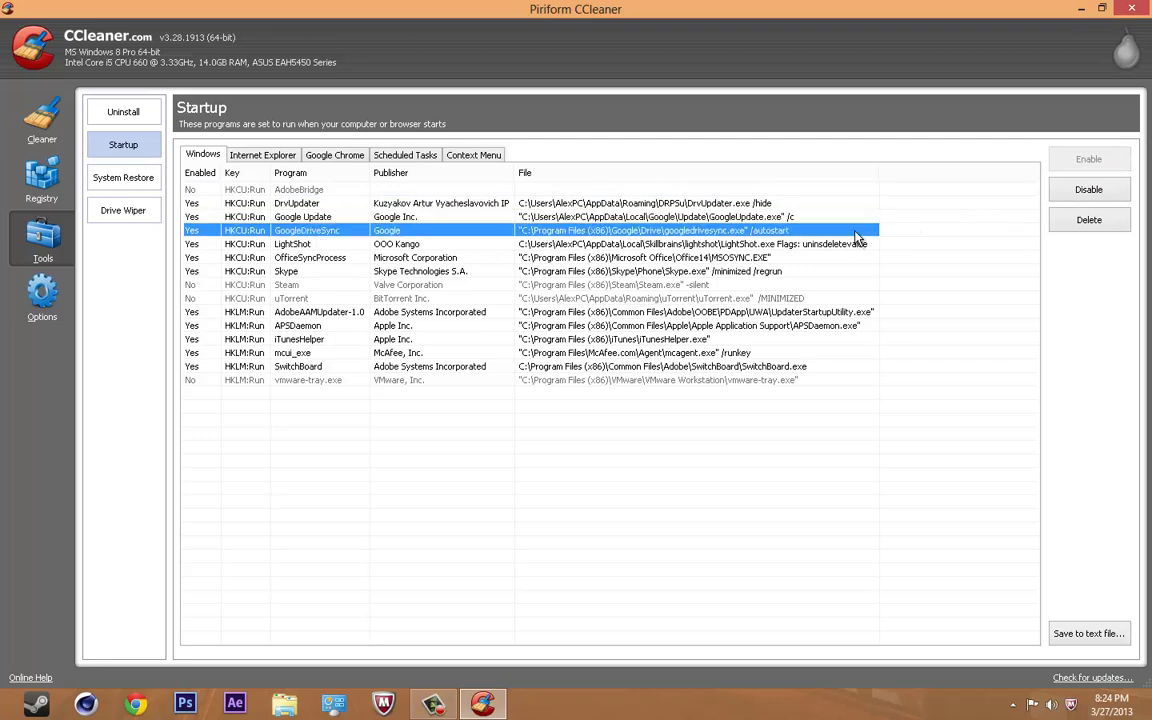
click(1089, 190)
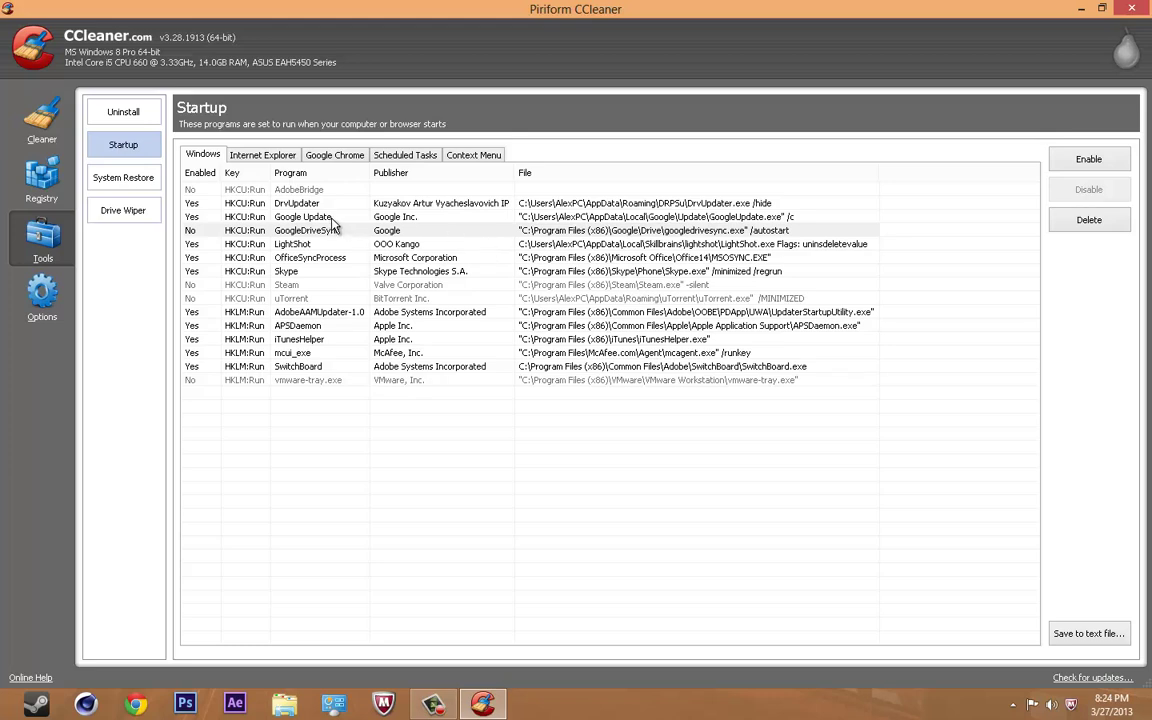
click(445, 272)
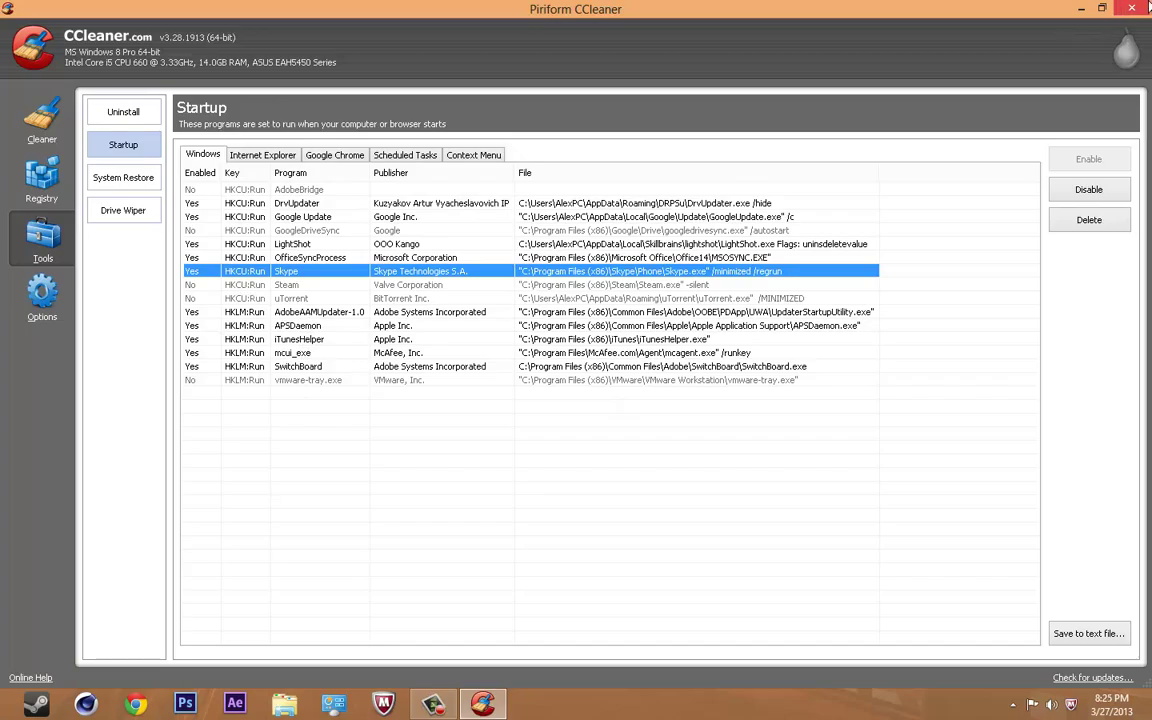
click(1145, 8)
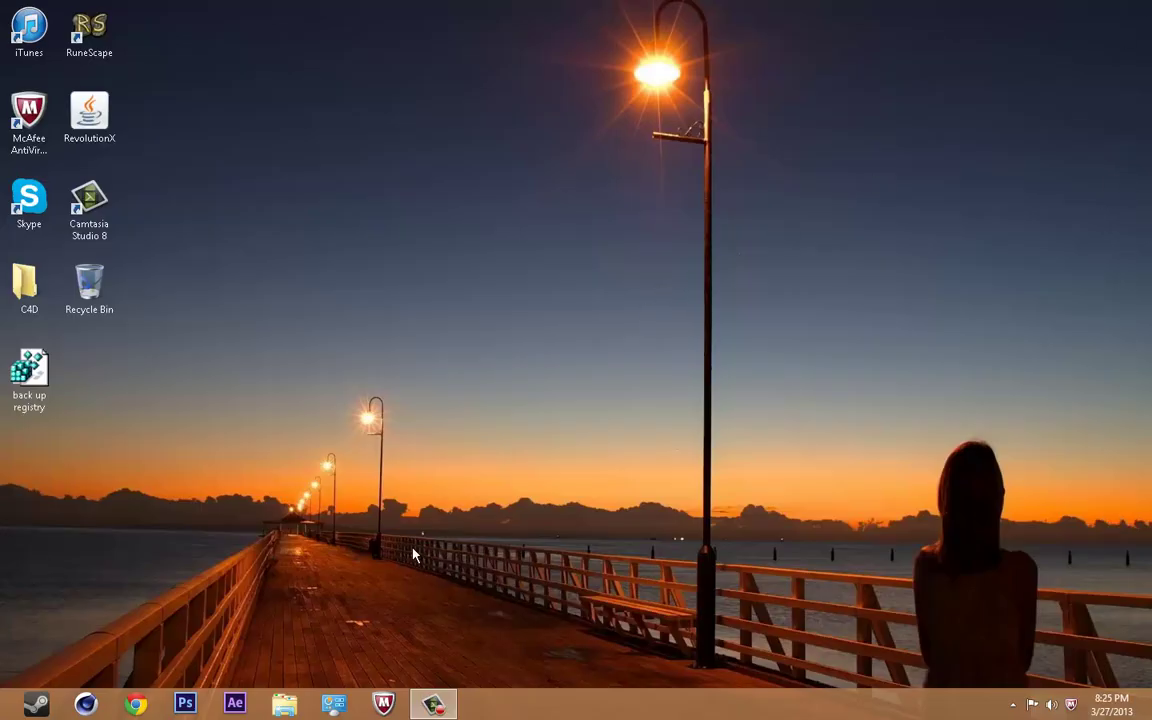
Step: Switch to Chrome and open ninite.com
click(136, 705)
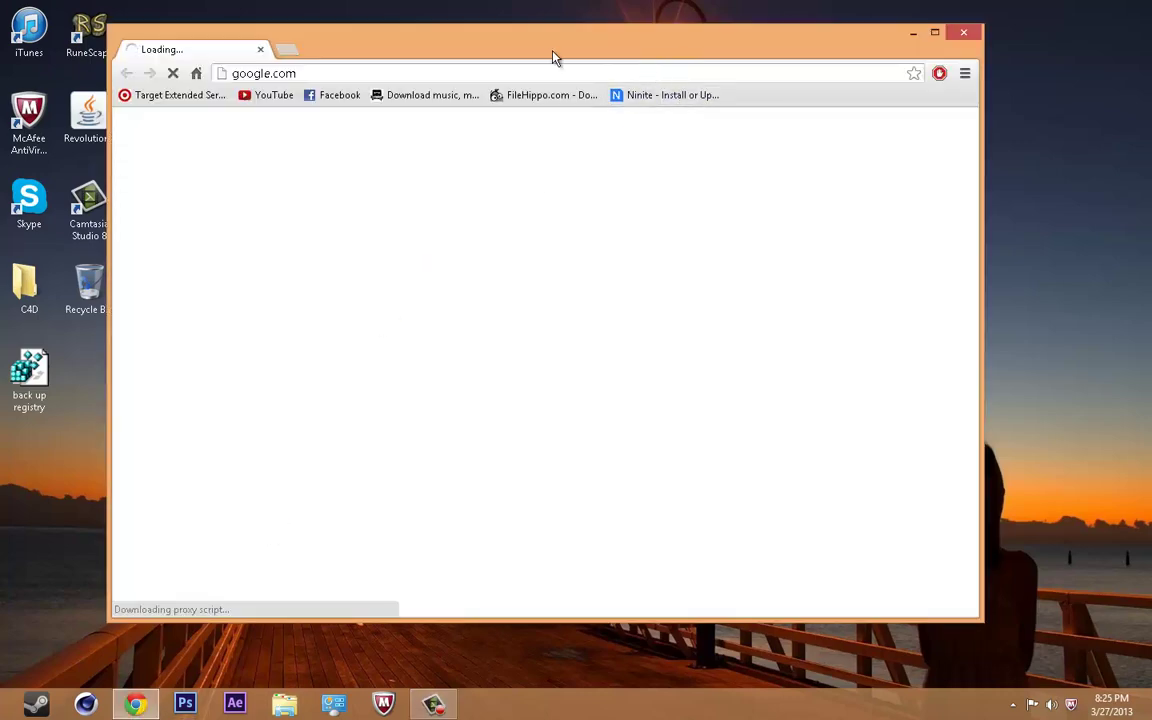
click(594, 78)
text(ninite.co)
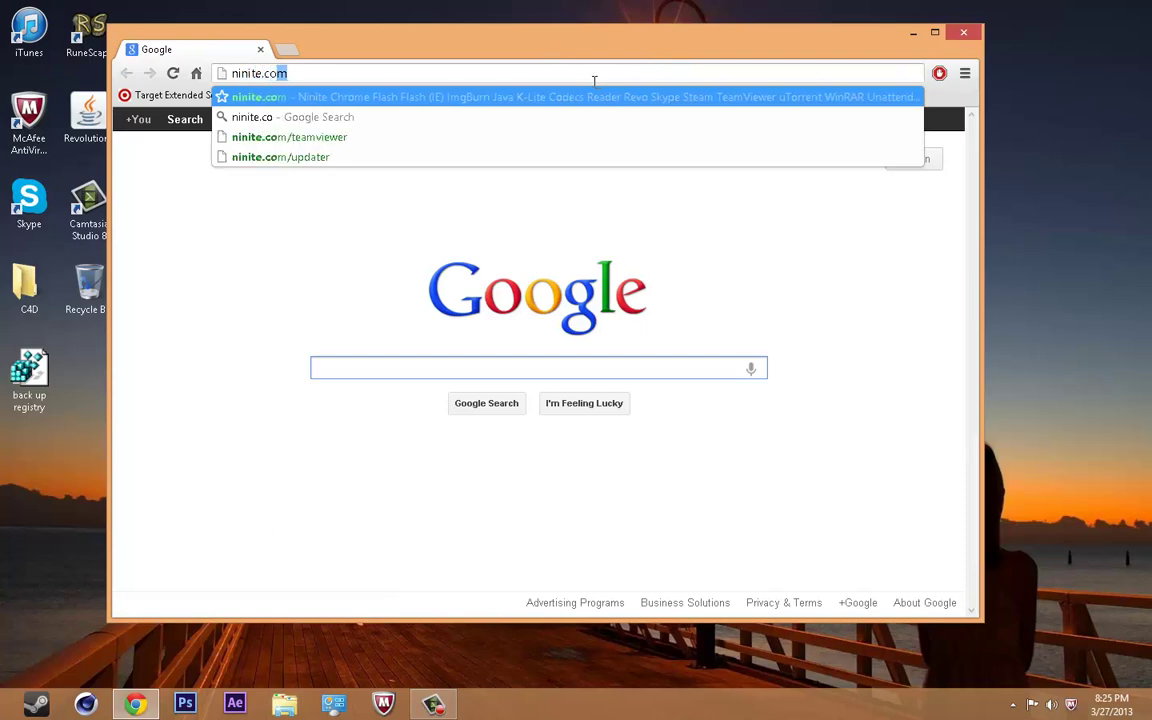
key(Return)
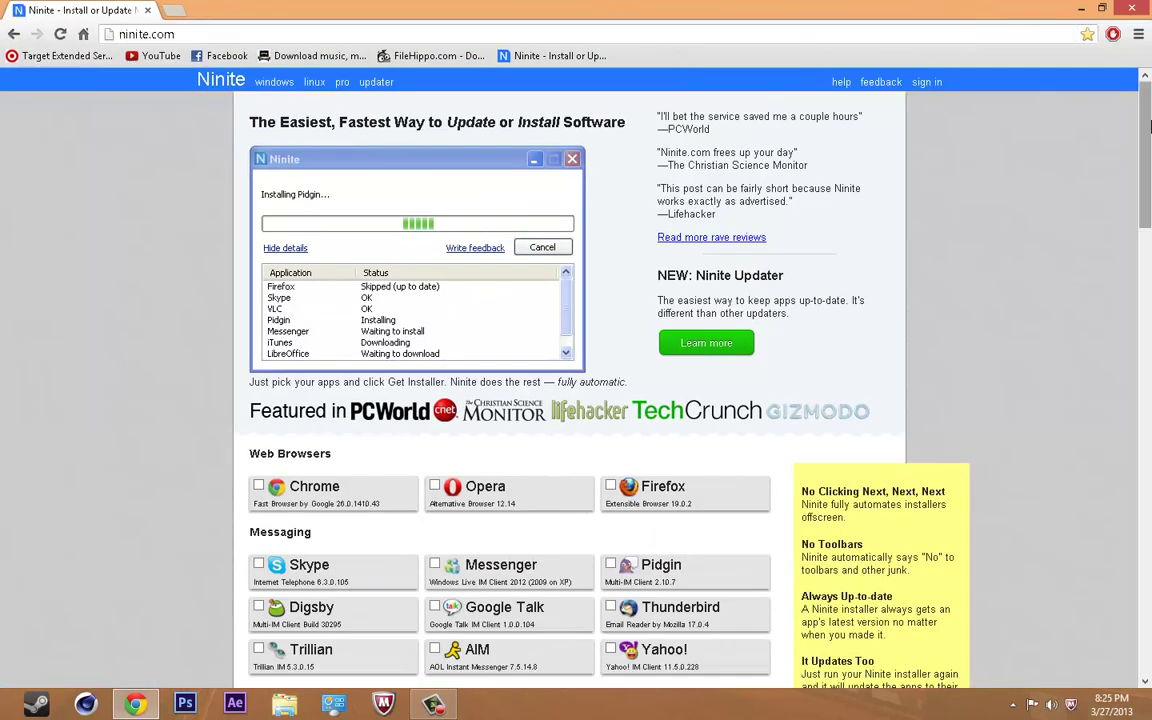
Step: Select Revo among the Ninite utilities and download its installer
drag(1146, 165, 1148, 370)
scroll(874, 347, down, 2)
scroll(948, 351, down, 6)
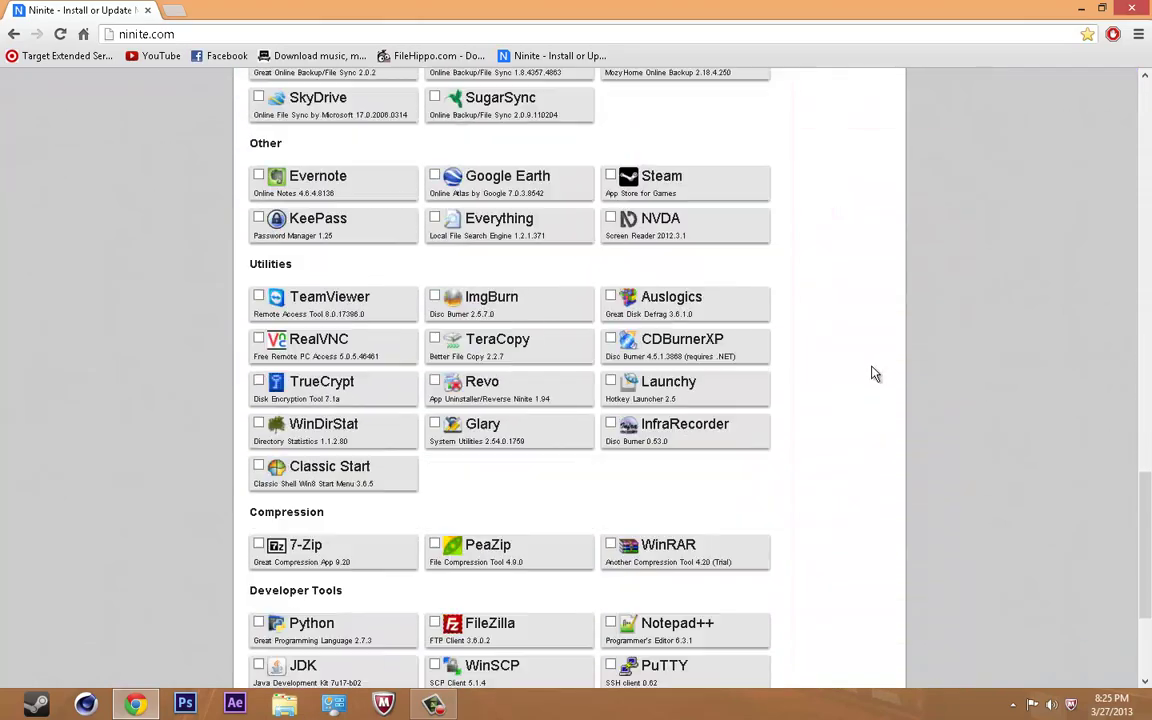
click(530, 316)
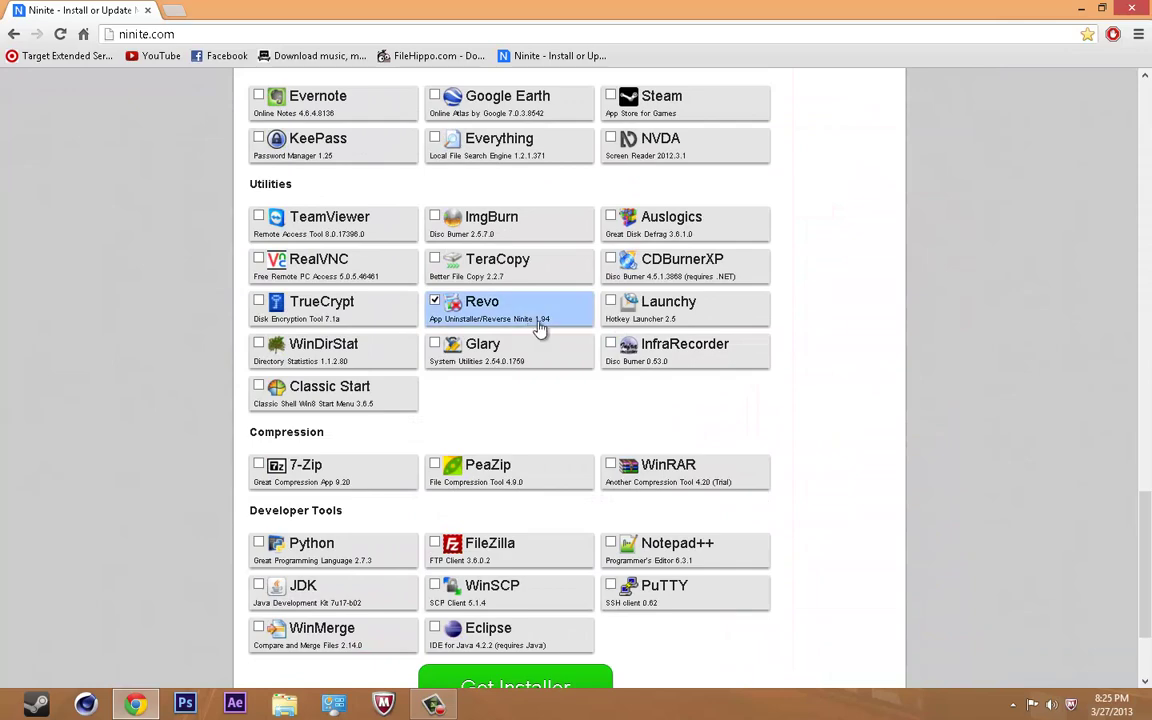
scroll(563, 516, down, 2)
click(566, 548)
drag(505, 8, 591, 43)
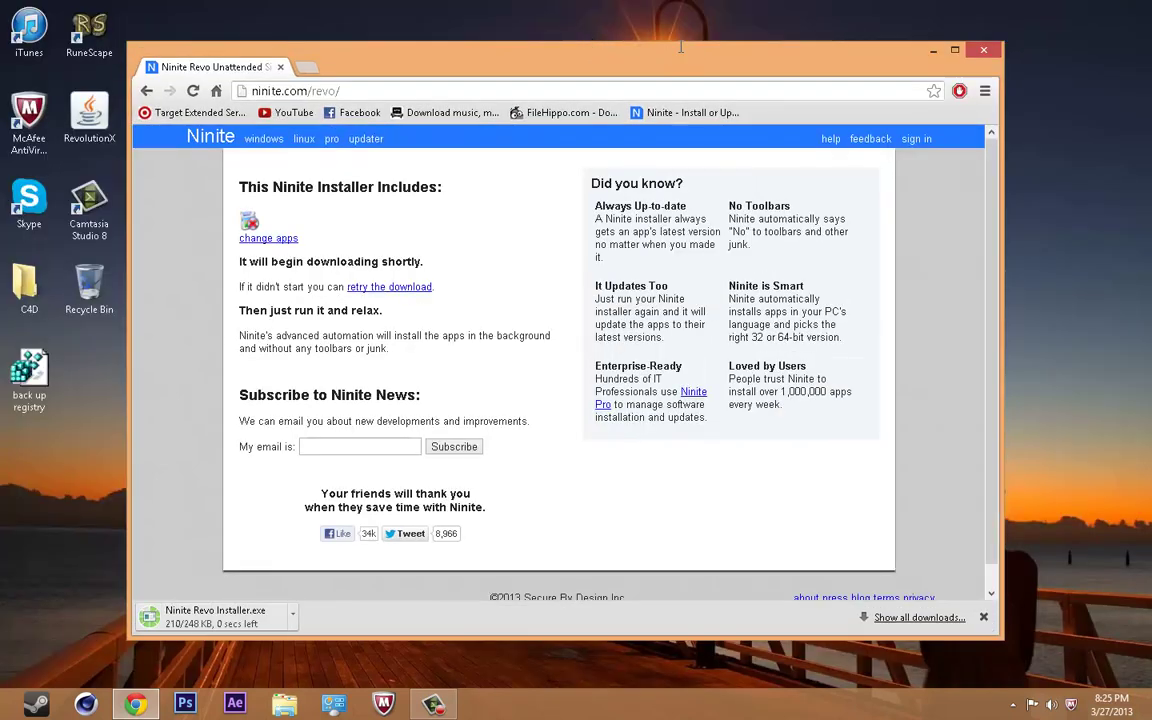
Step: Run the downloaded Ninite Revo Installer, and close the browser and the finished installer
click(240, 616)
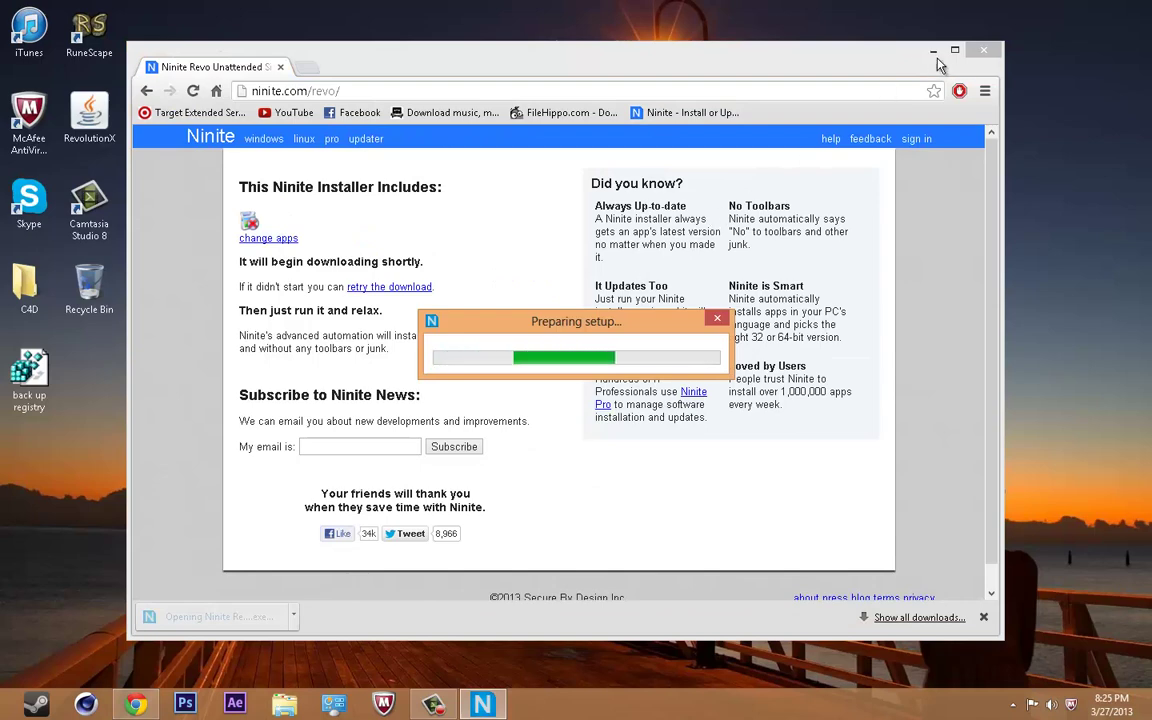
click(981, 51)
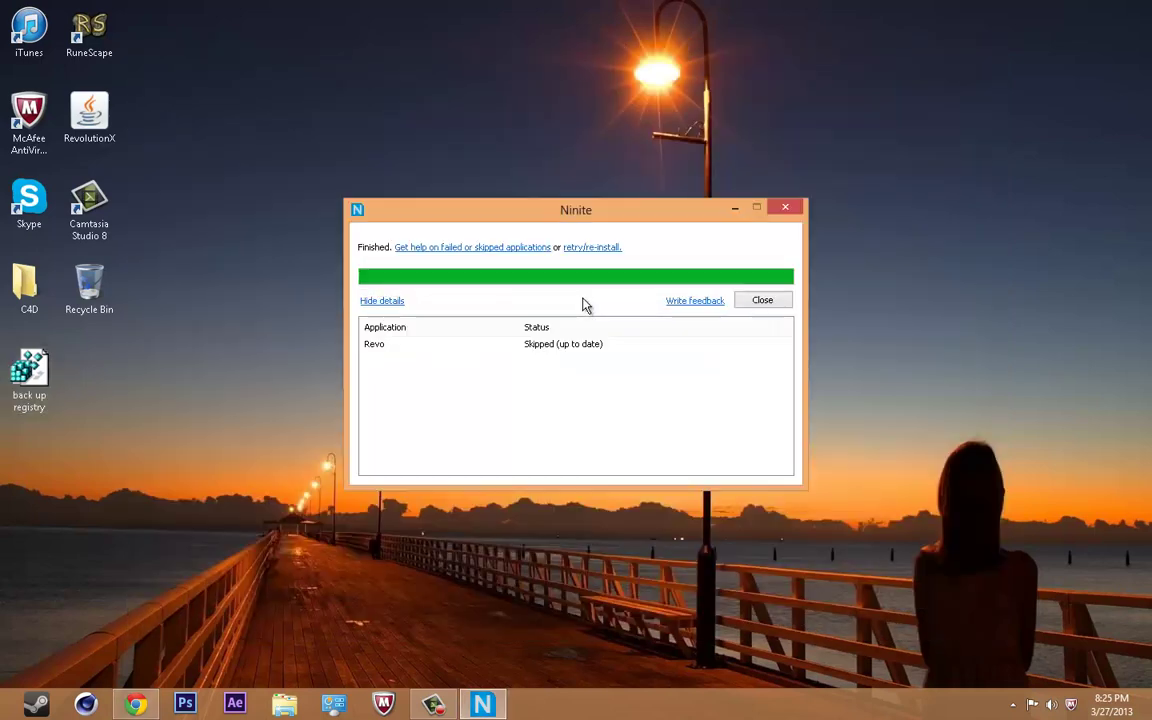
click(373, 345)
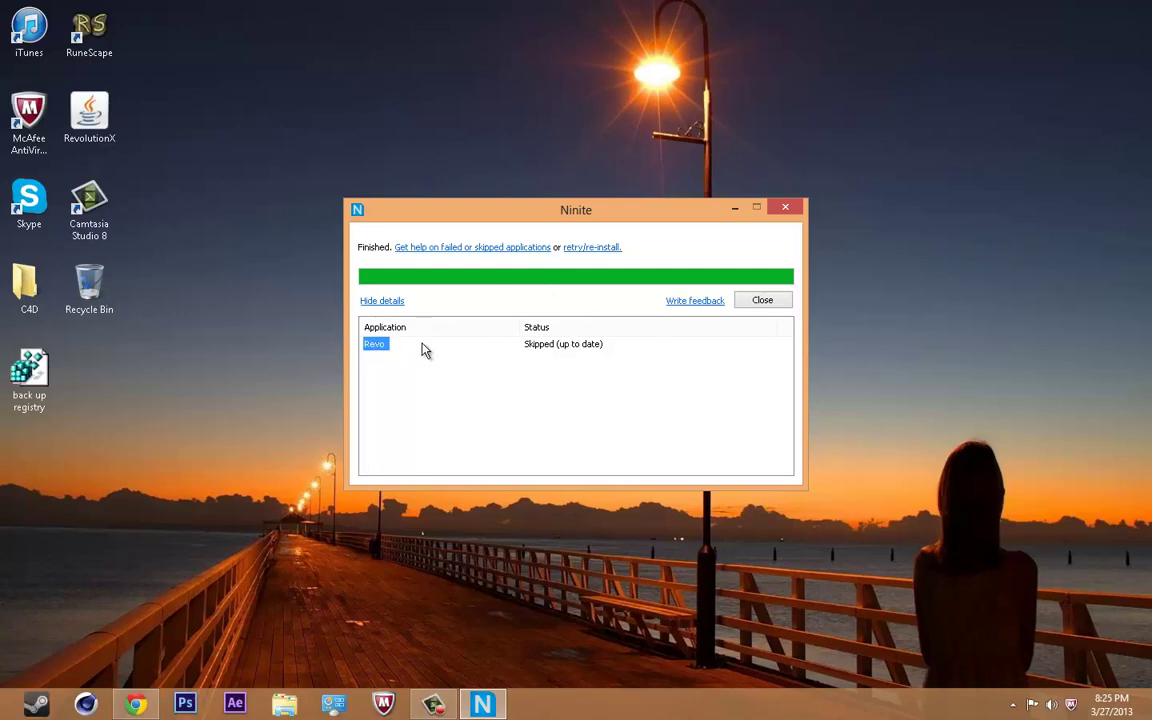
click(764, 301)
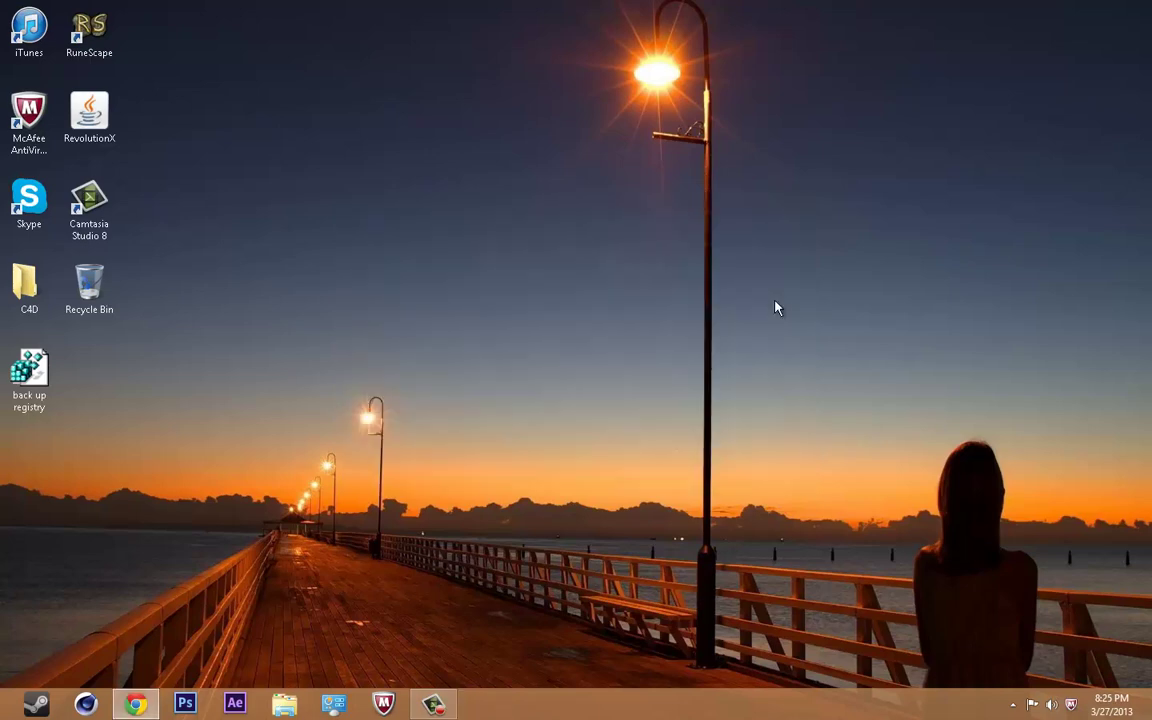
Step: Open the Downloads folder in File Explorer
click(284, 704)
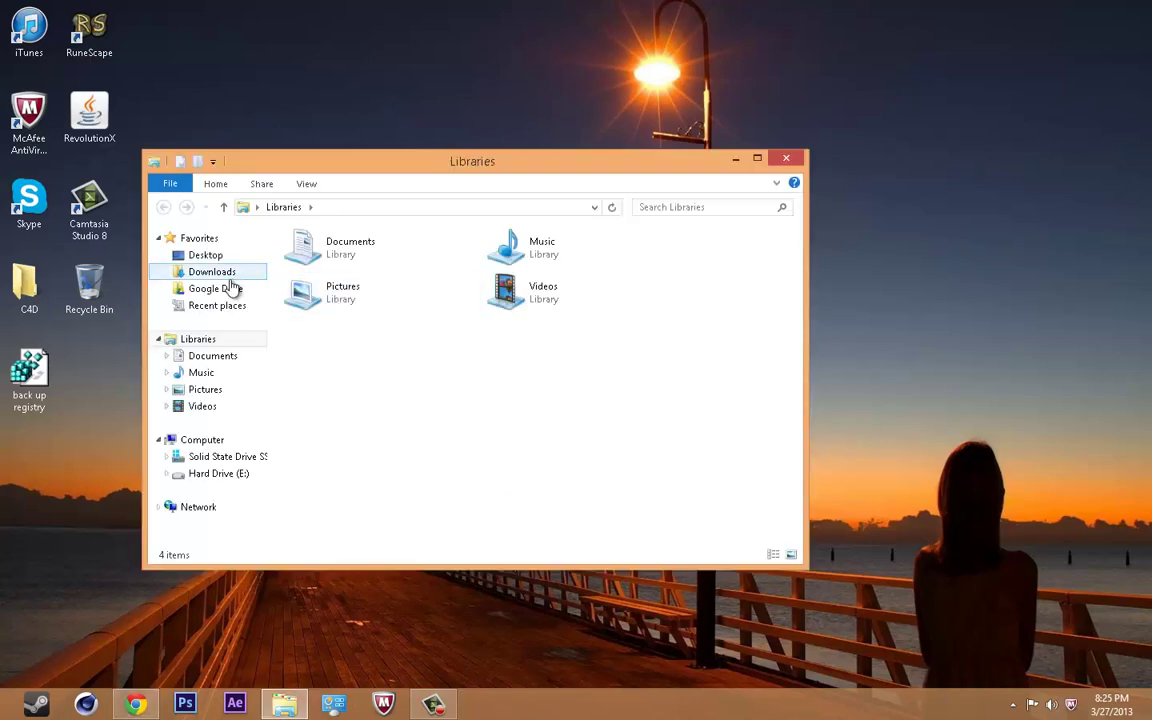
click(229, 360)
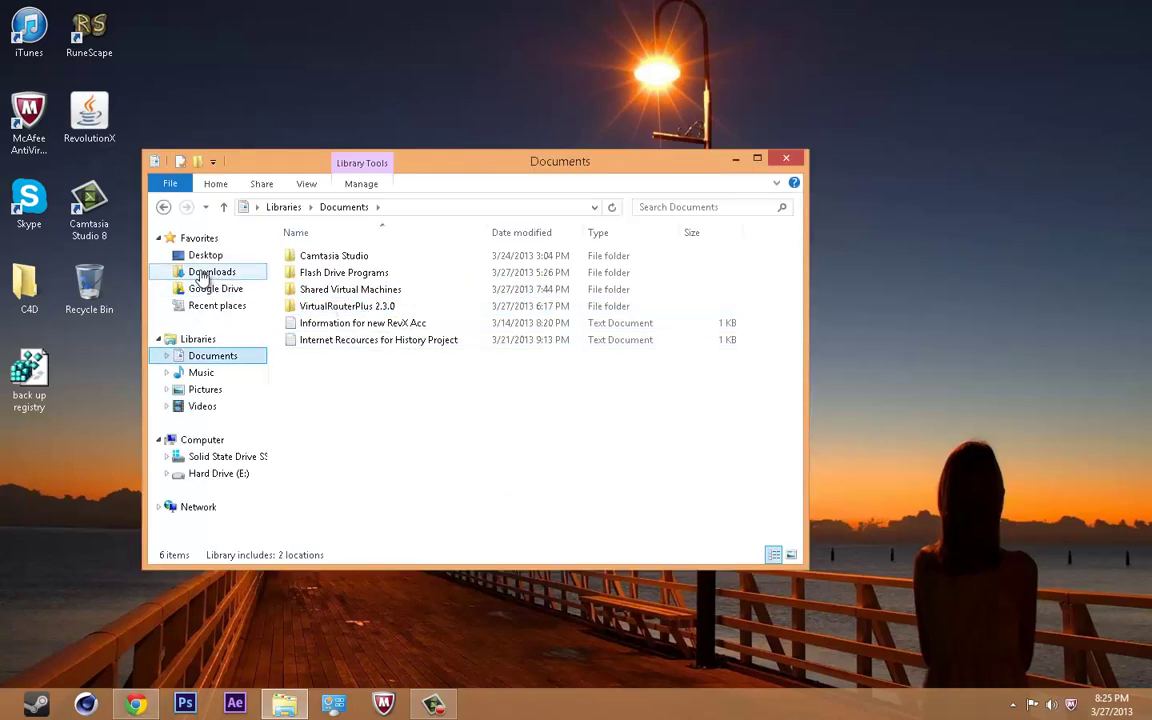
click(207, 276)
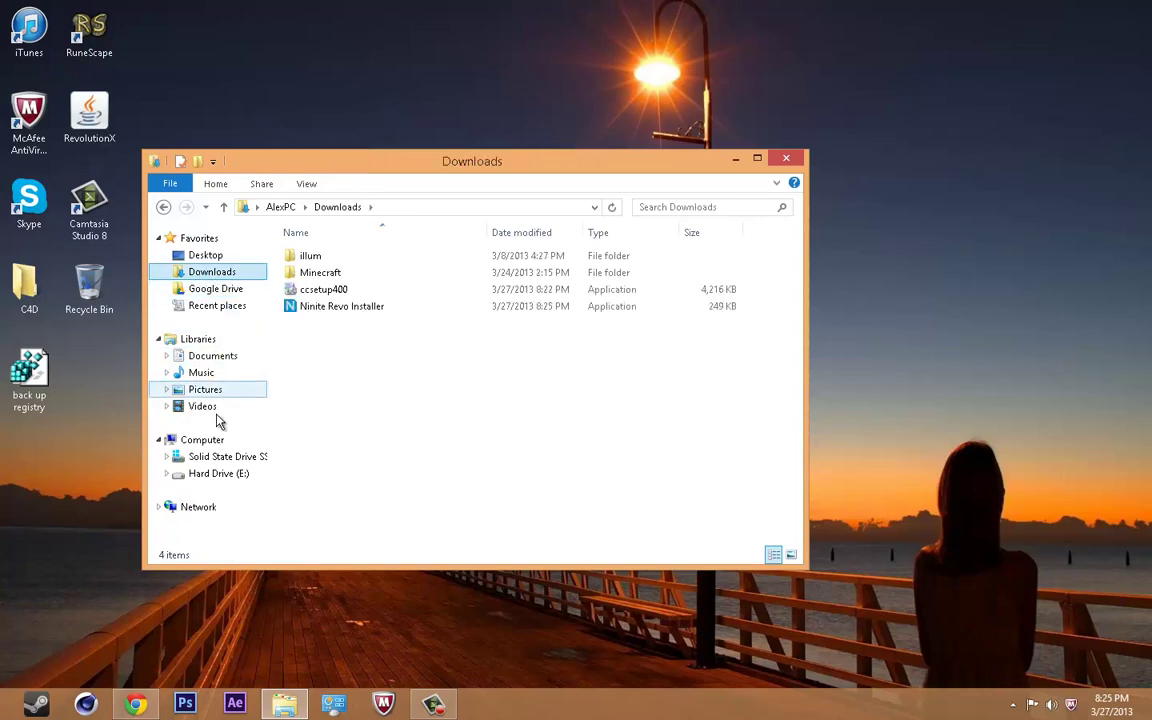
Step: Look through the Documents and Downloads folders, and close the File Explorer window
click(225, 360)
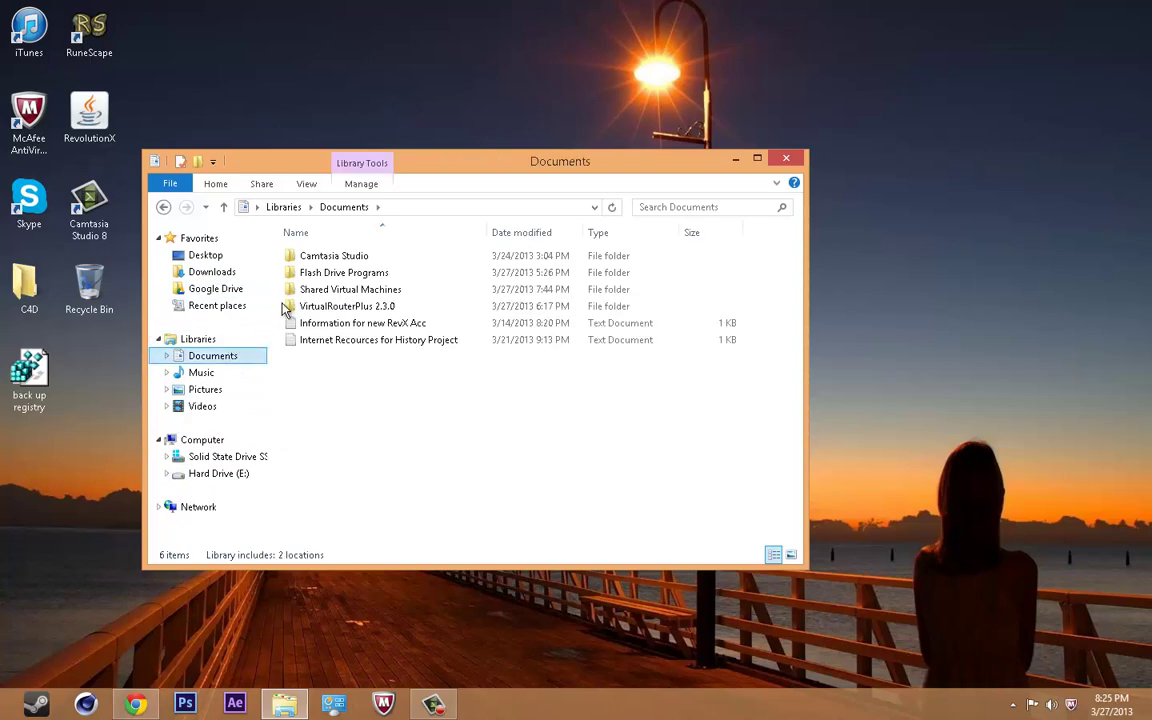
click(200, 289)
click(211, 274)
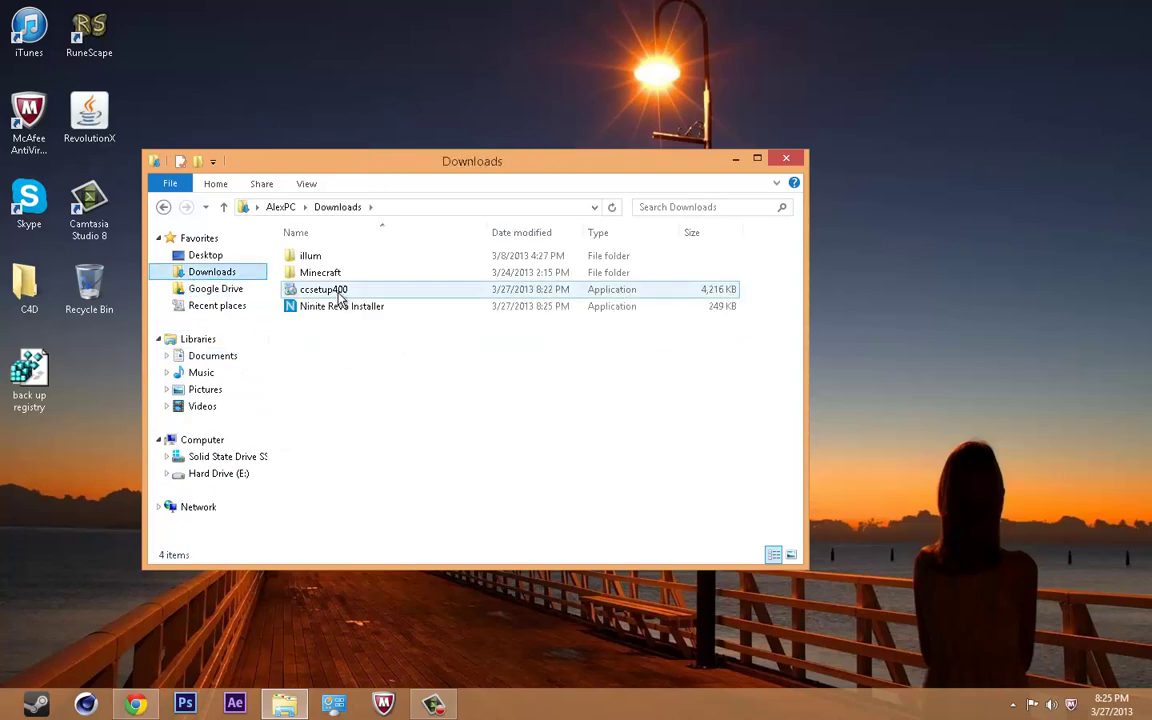
click(784, 160)
Step: Search the installed apps for "revo", launch Revo Uninstaller, and maximize its window
click(3, 710)
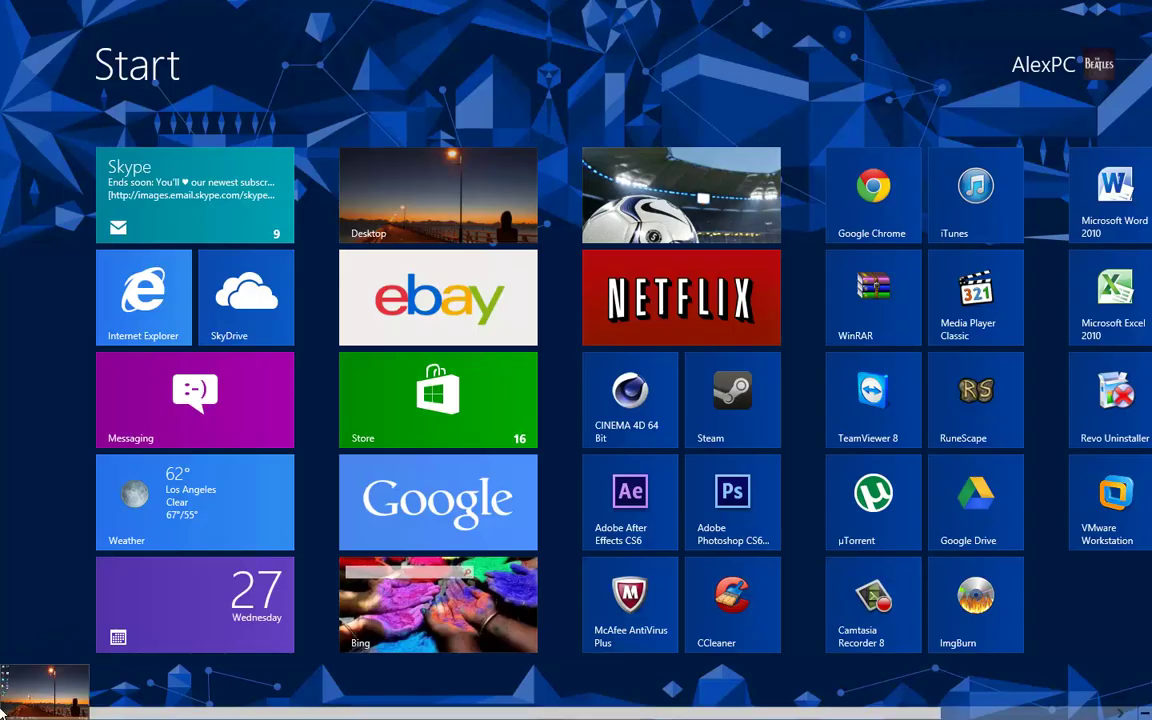
text(revo)
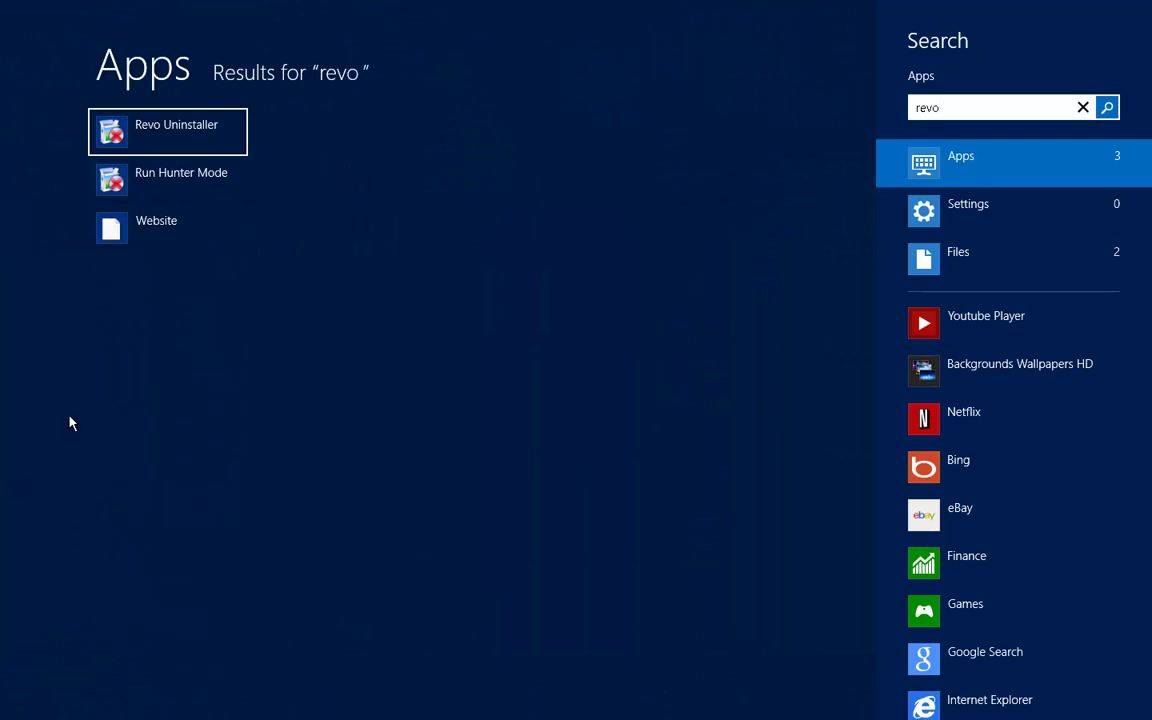
click(206, 141)
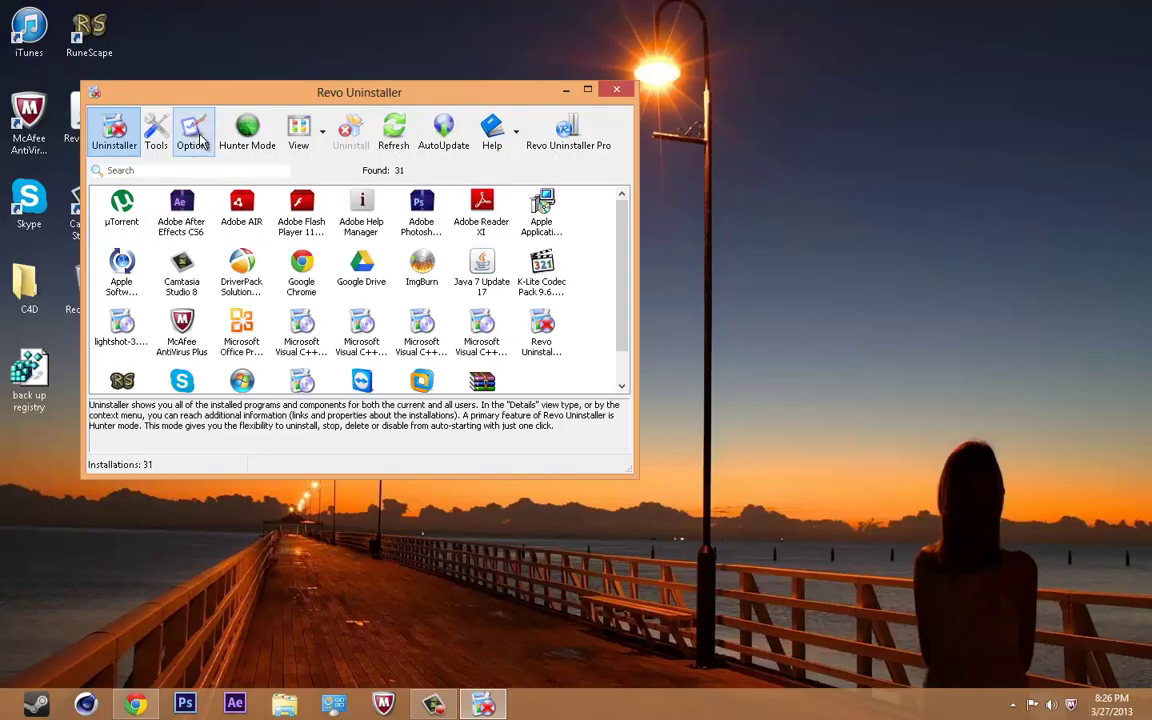
click(587, 90)
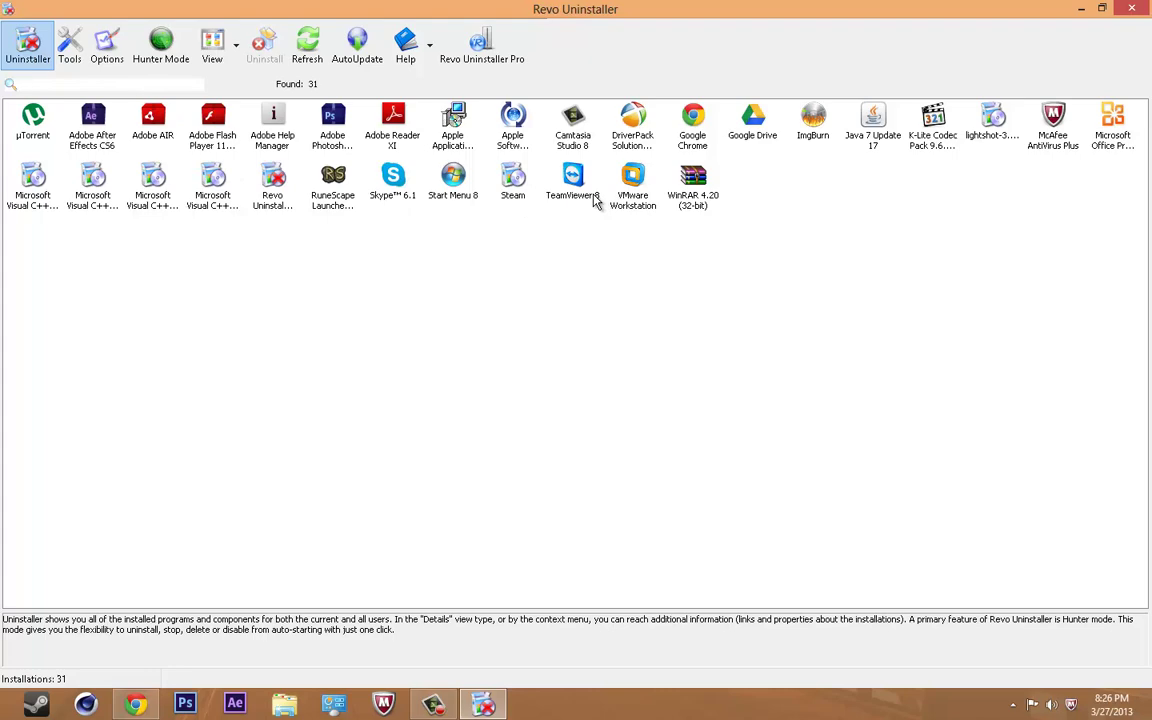
drag(576, 36, 589, 8)
Step: Start uninstalling Start Menu 8 using the Advanced uninstall mode
double_click(463, 187)
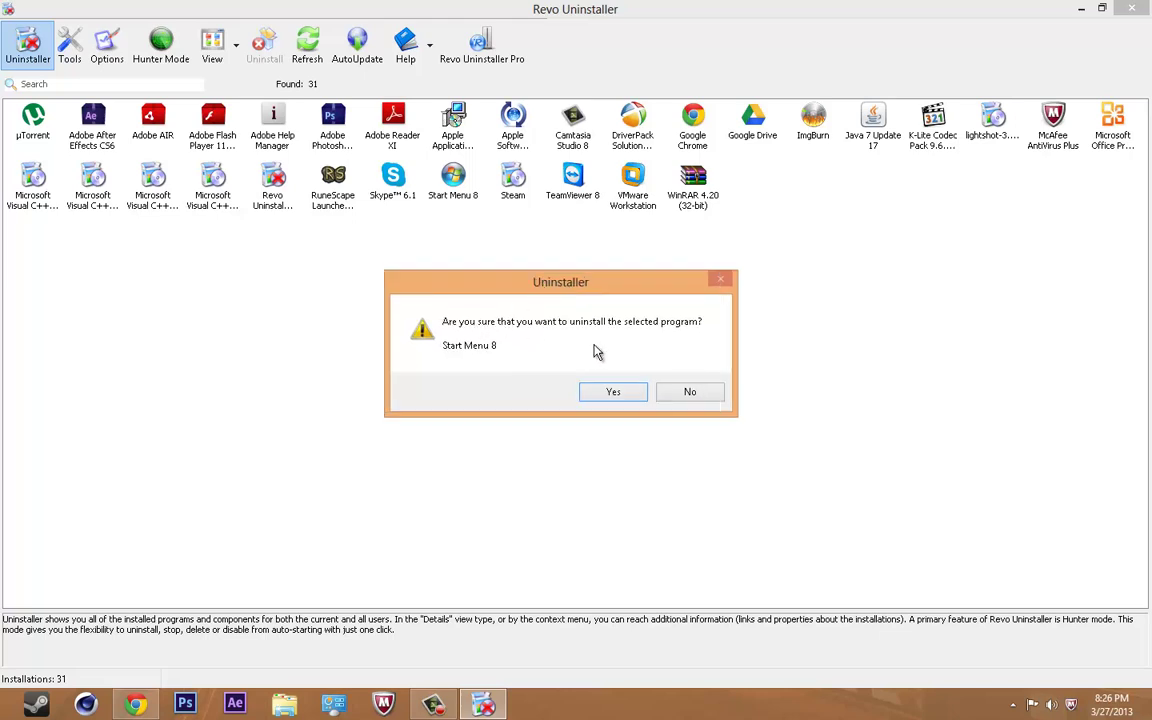
click(612, 392)
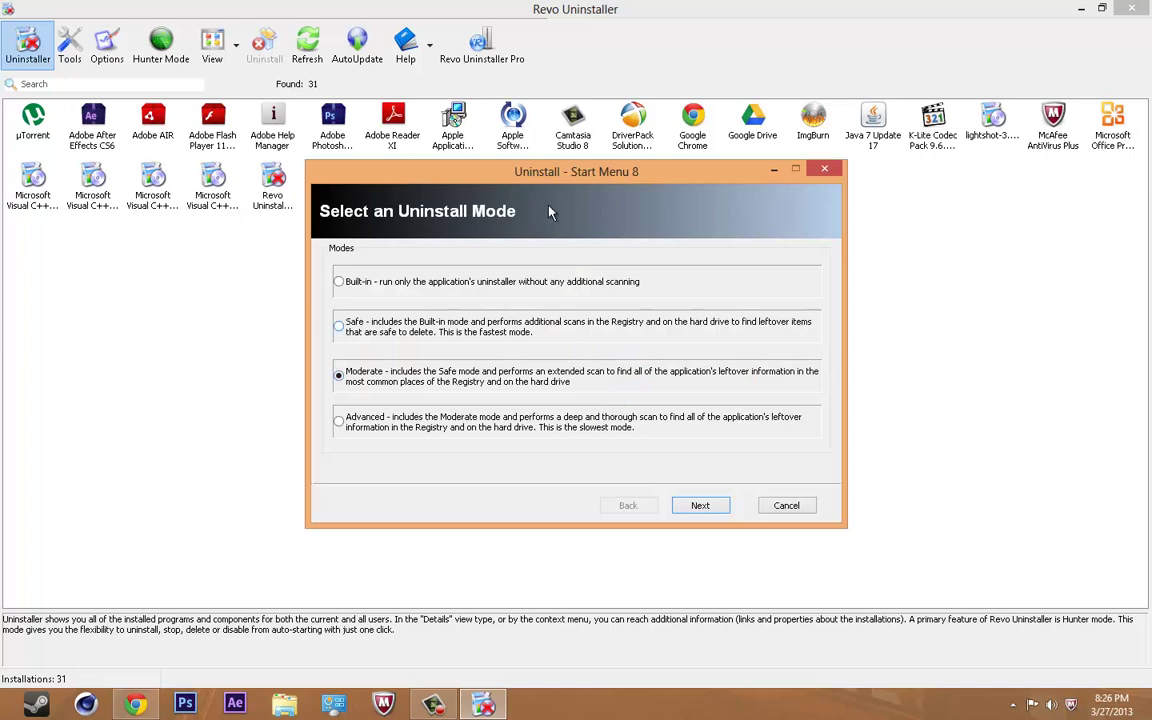
drag(560, 180, 563, 176)
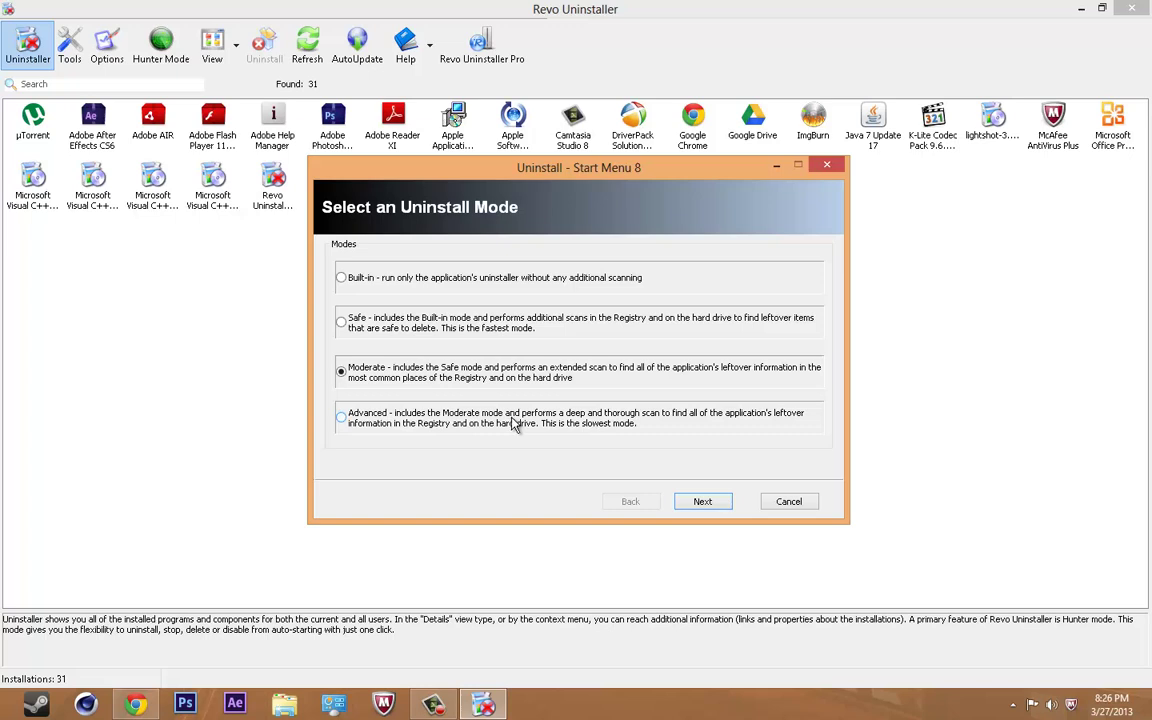
click(584, 430)
click(701, 501)
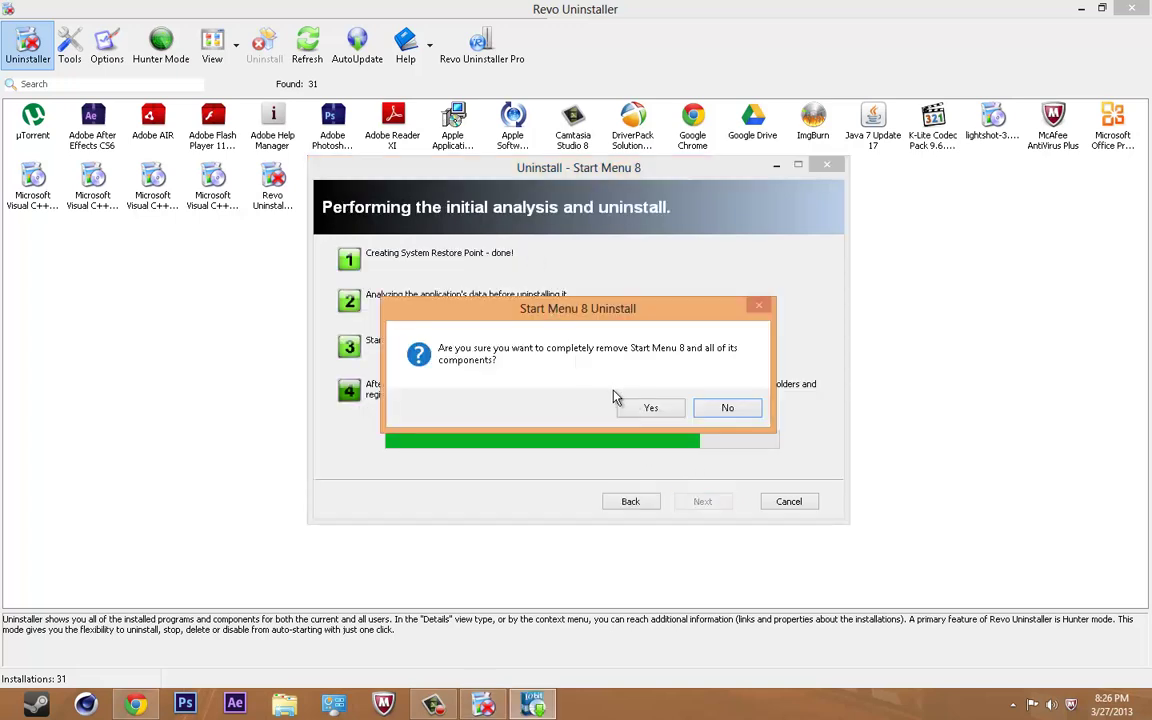
Step: Confirm the complete removal of Start Menu 8, start the leftover scan, and dismiss the uninstall survey
drag(567, 313, 574, 313)
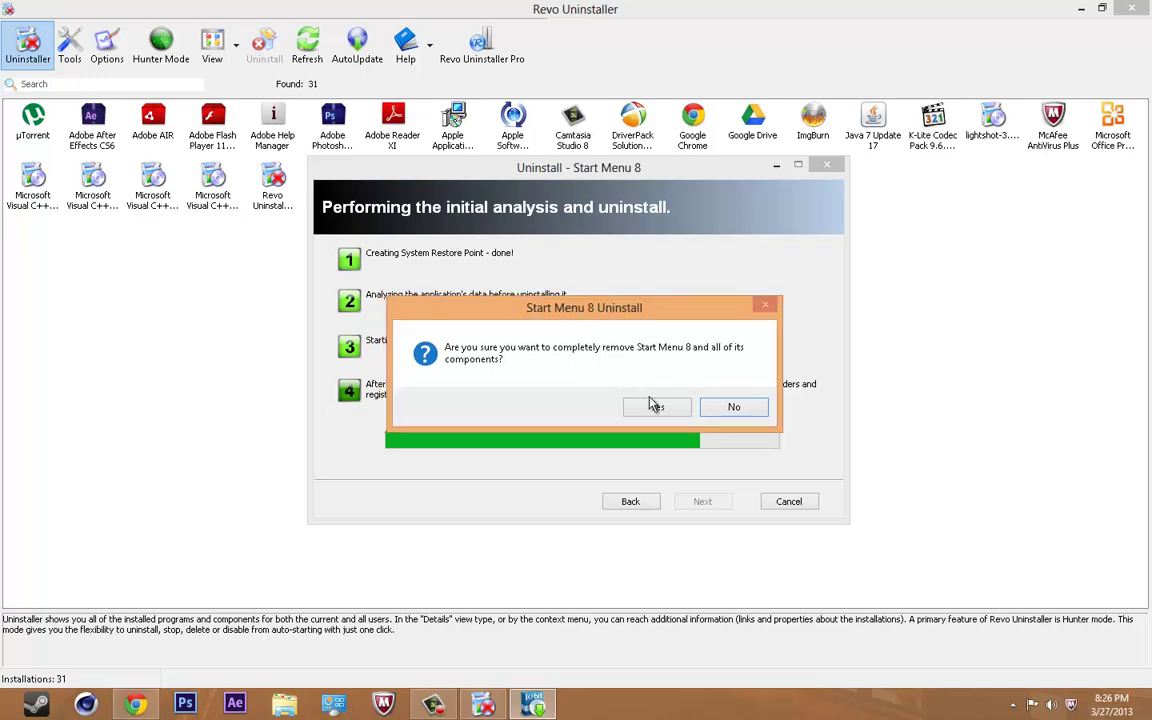
click(655, 409)
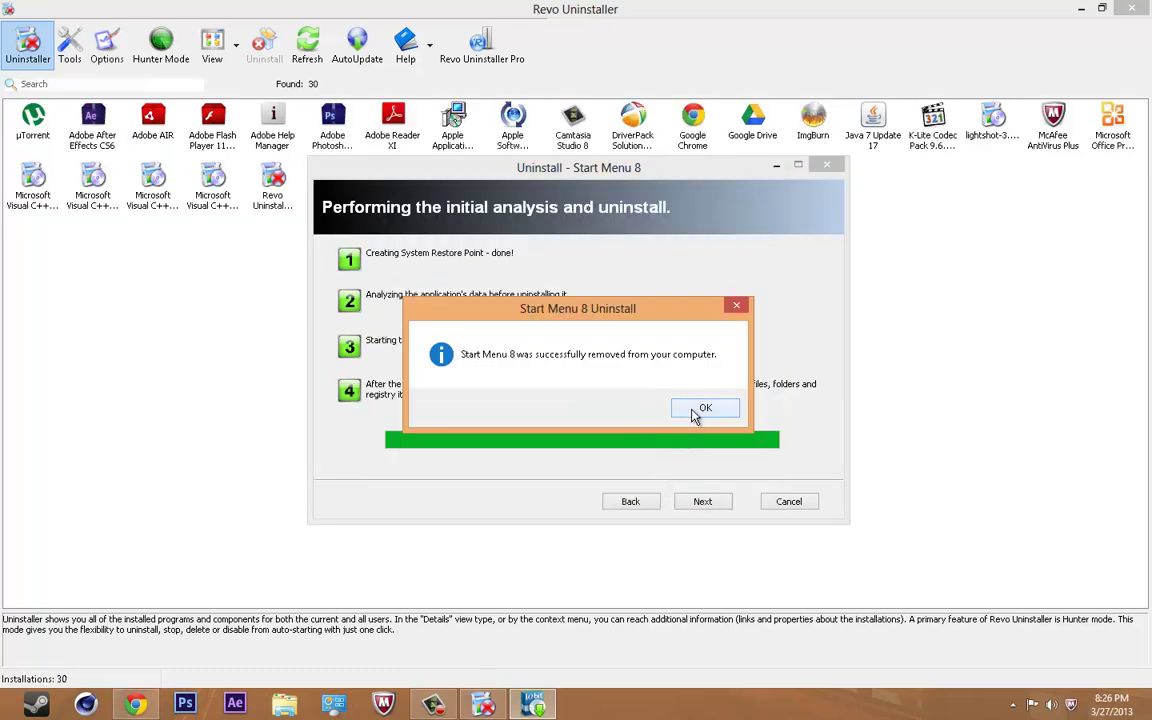
click(697, 411)
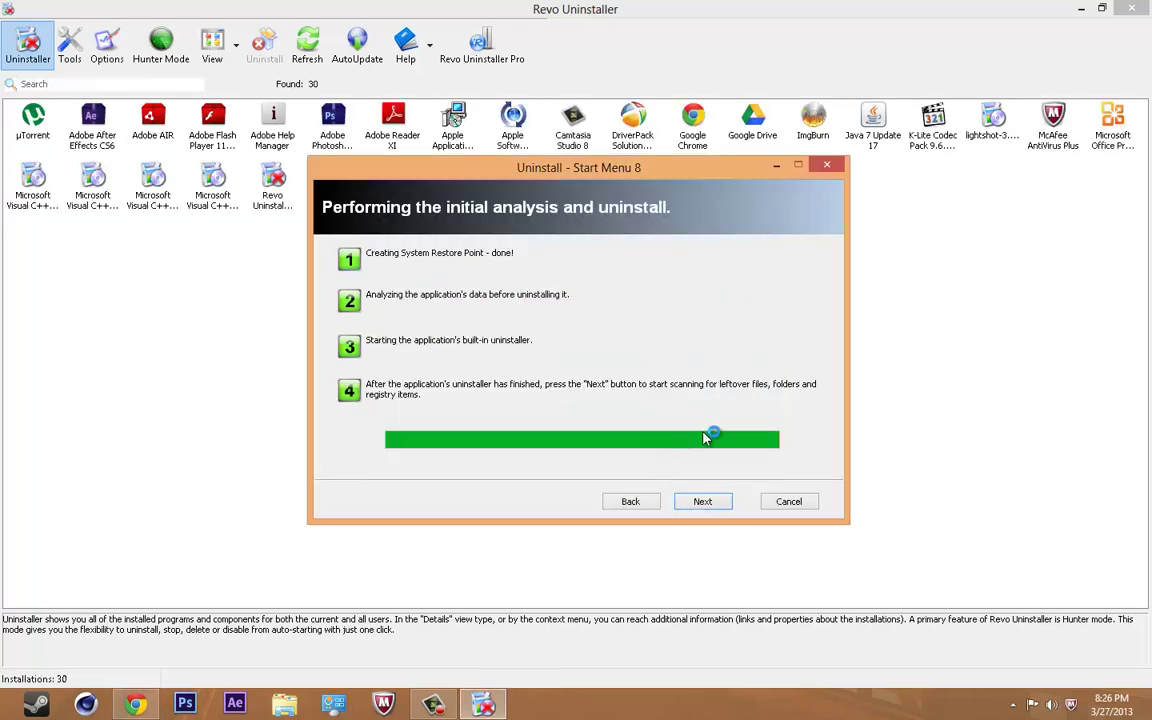
click(710, 503)
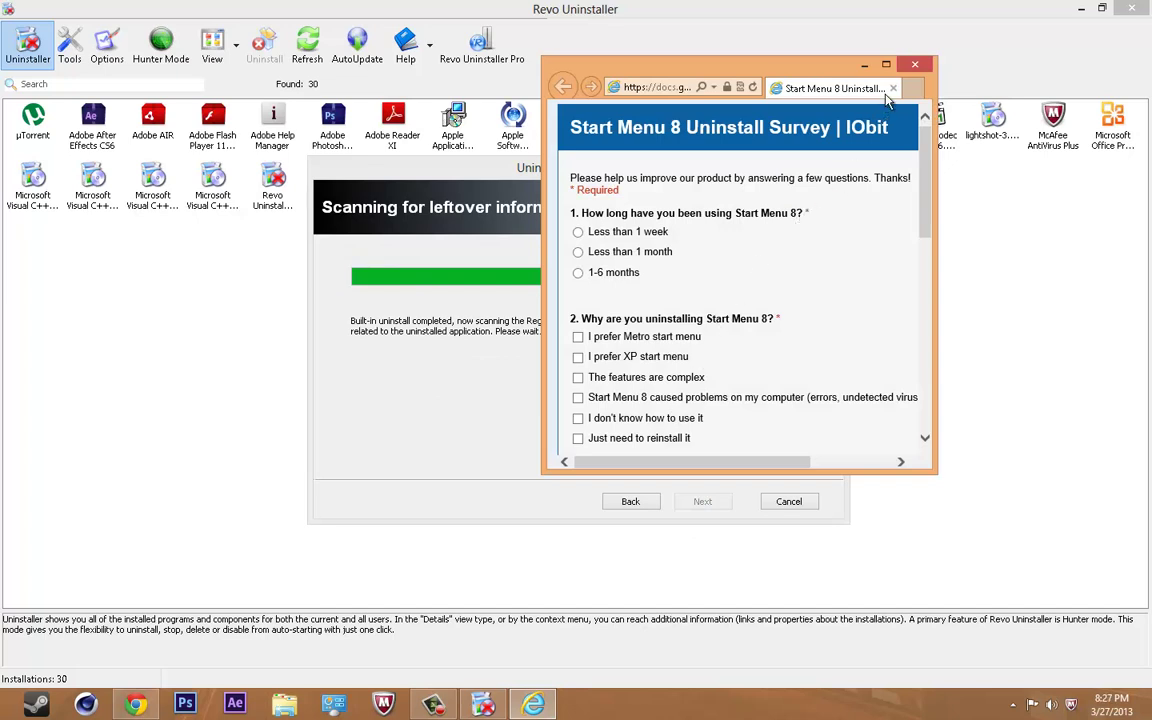
click(916, 66)
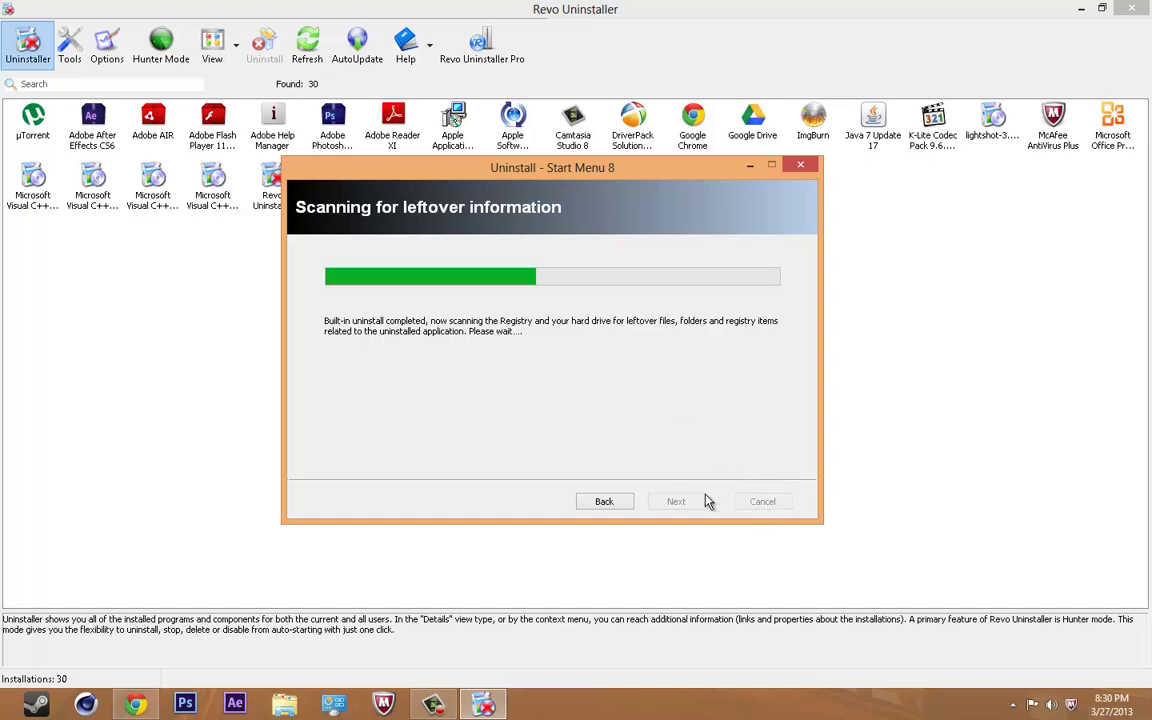
click(750, 164)
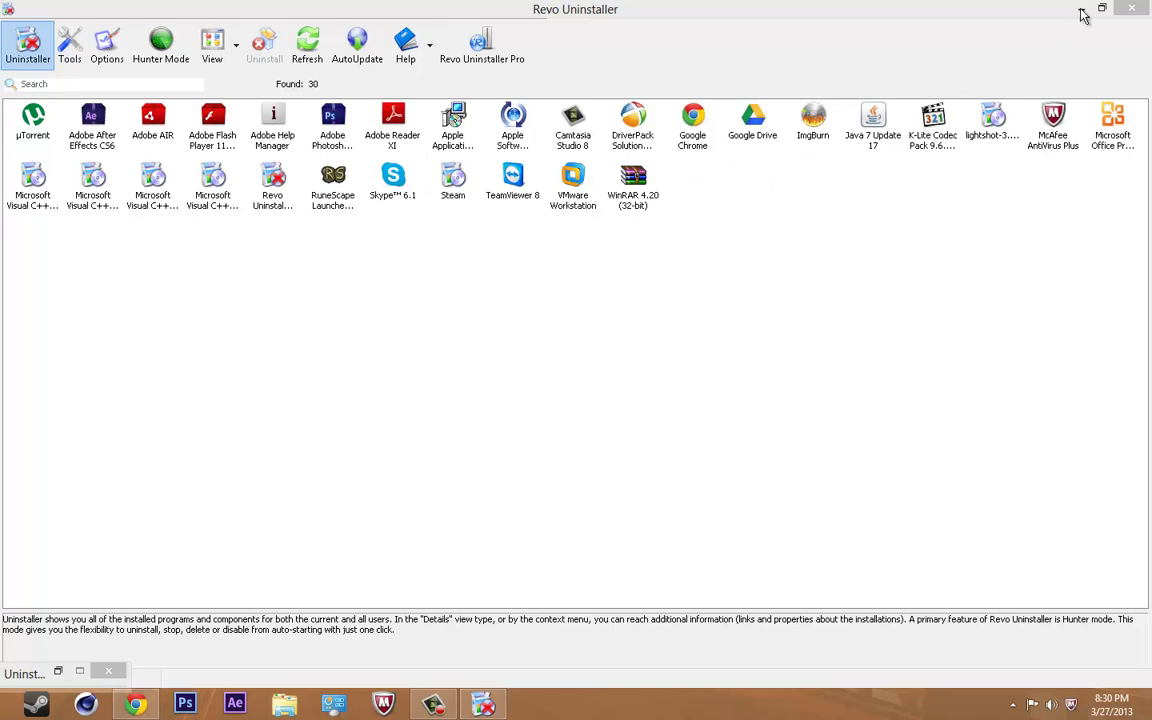
click(78, 673)
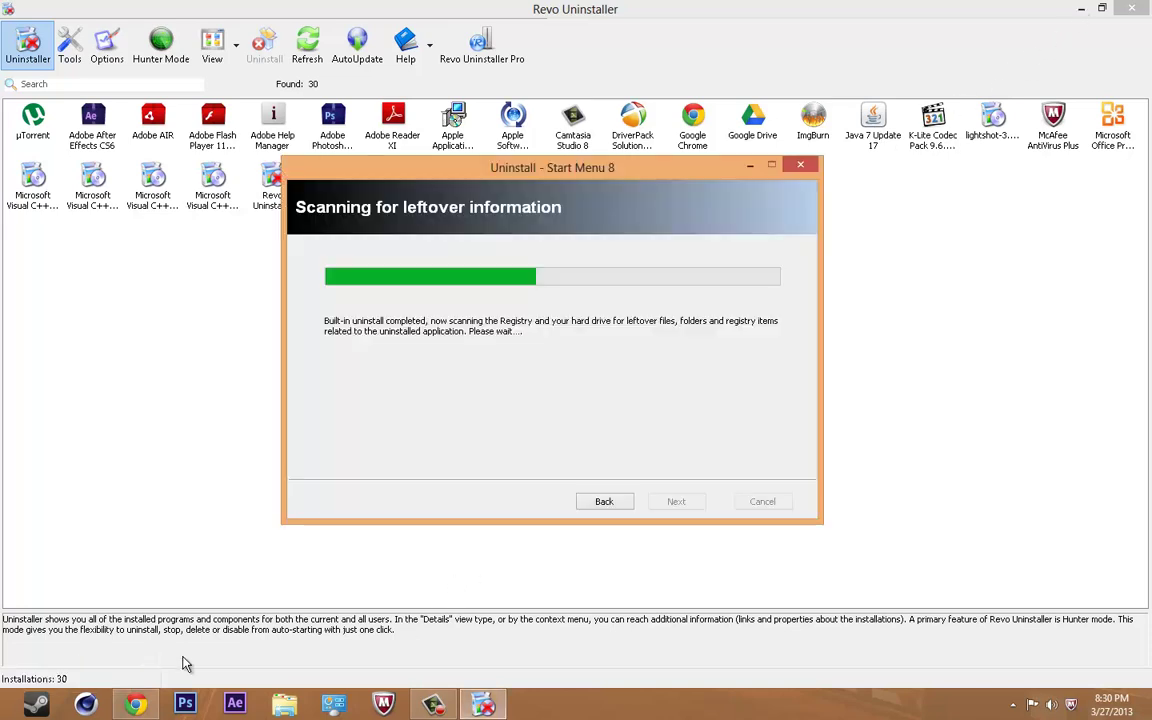
Step: Open Task Manager, end the Revo Uninstaller task, and close Task Manager
right_click(573, 714)
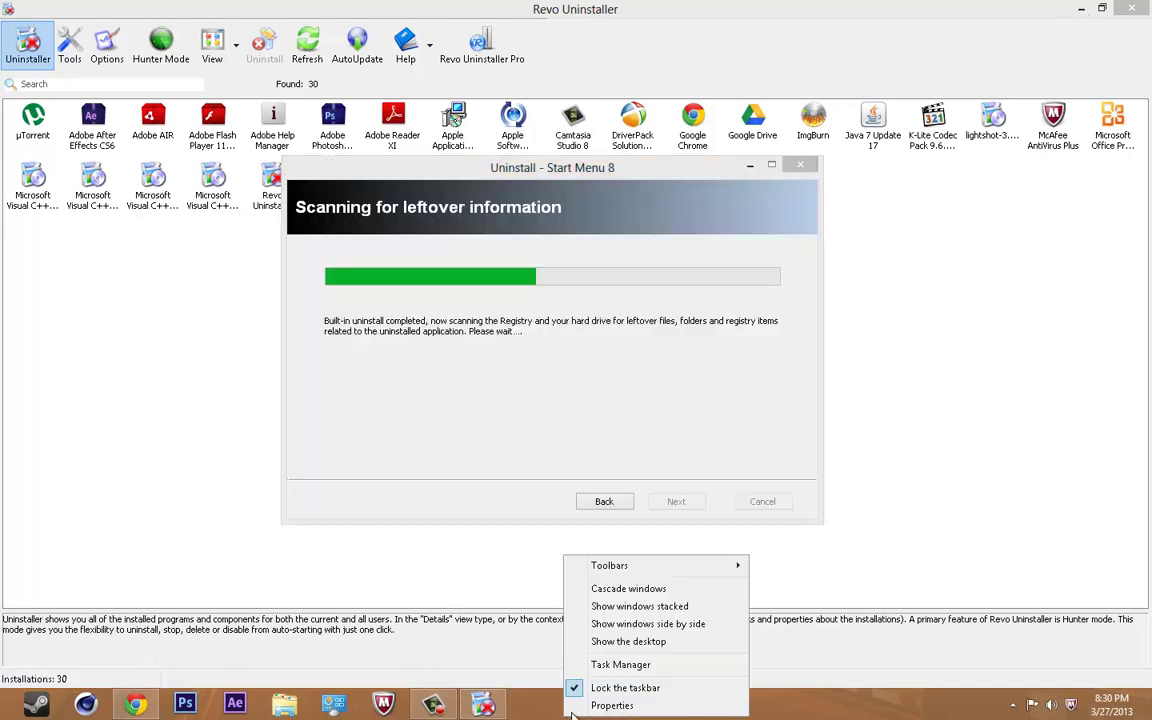
click(620, 665)
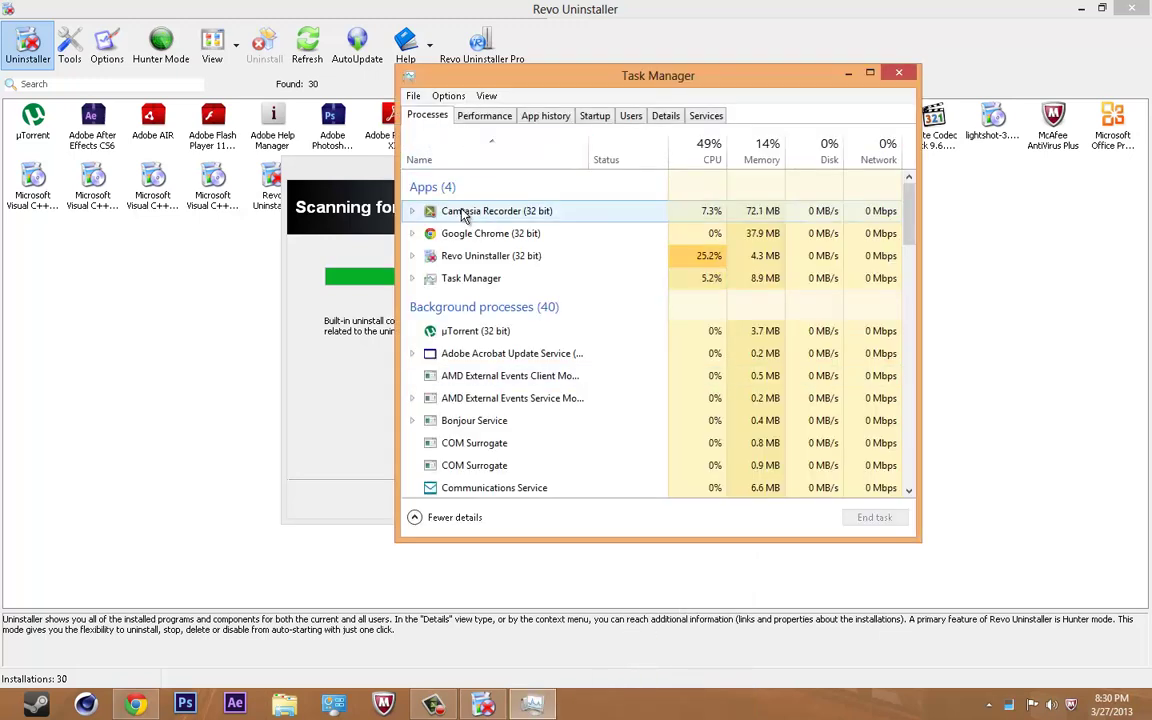
click(530, 220)
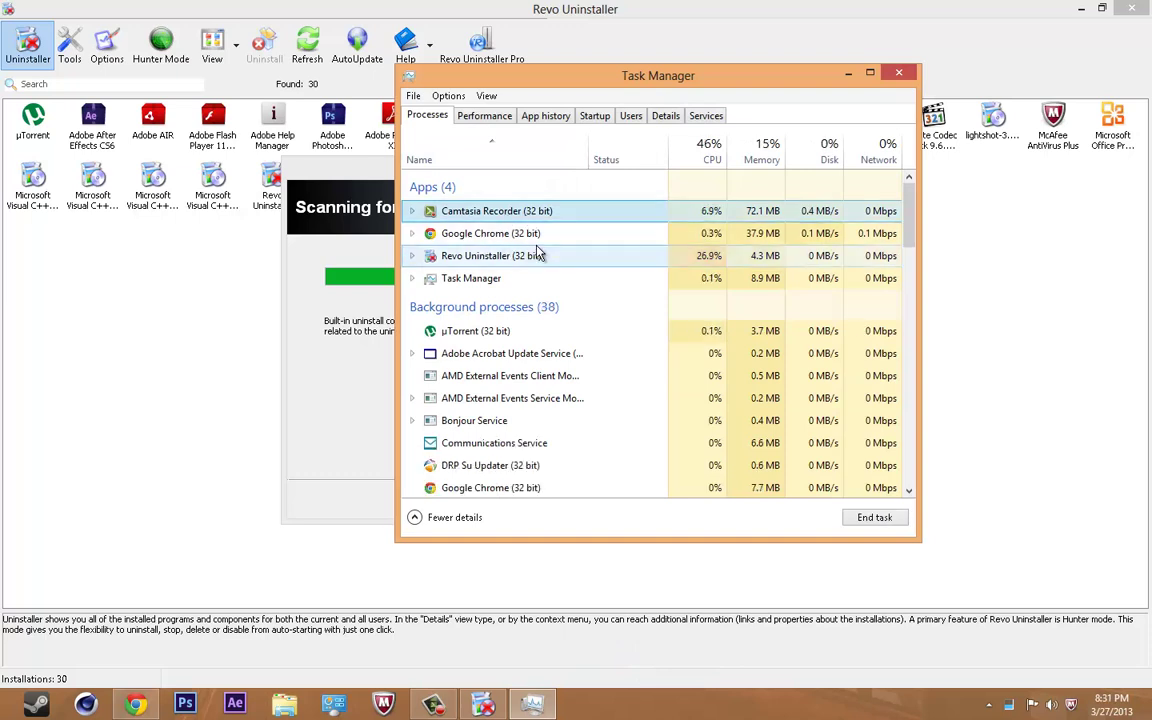
click(523, 236)
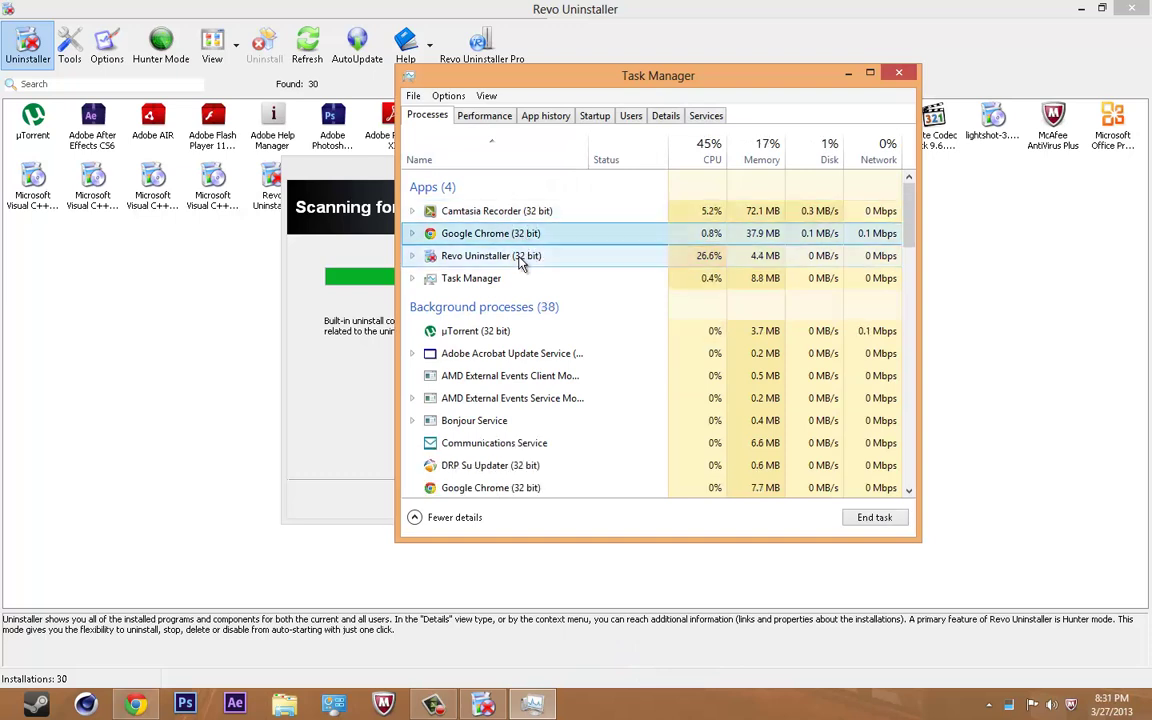
right_click(538, 258)
click(571, 288)
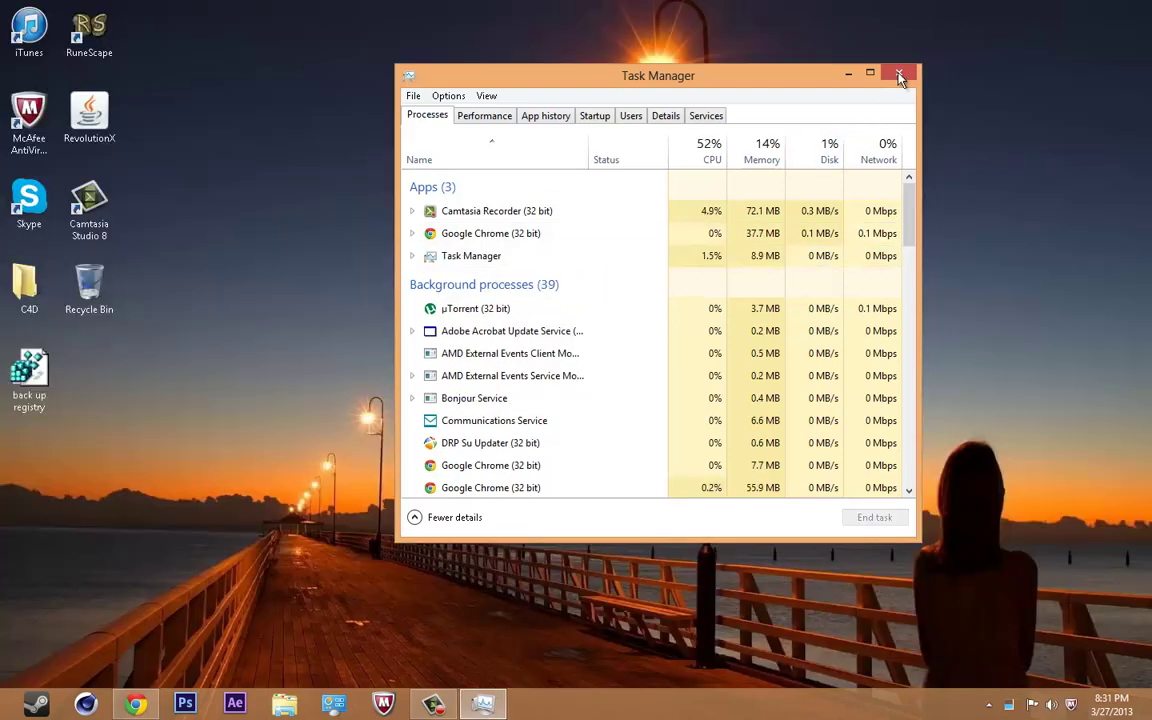
click(899, 73)
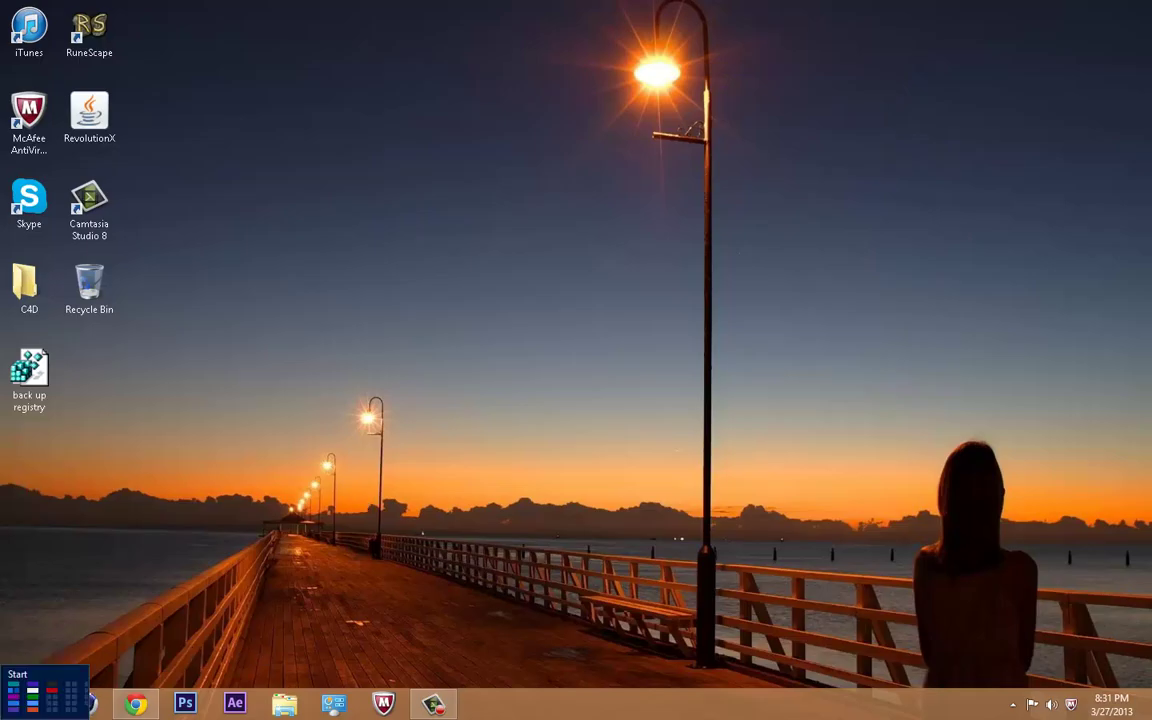
Step: Switch to CCleaner and show its list of programs to uninstall in a maximized window
click(25, 690)
click(725, 600)
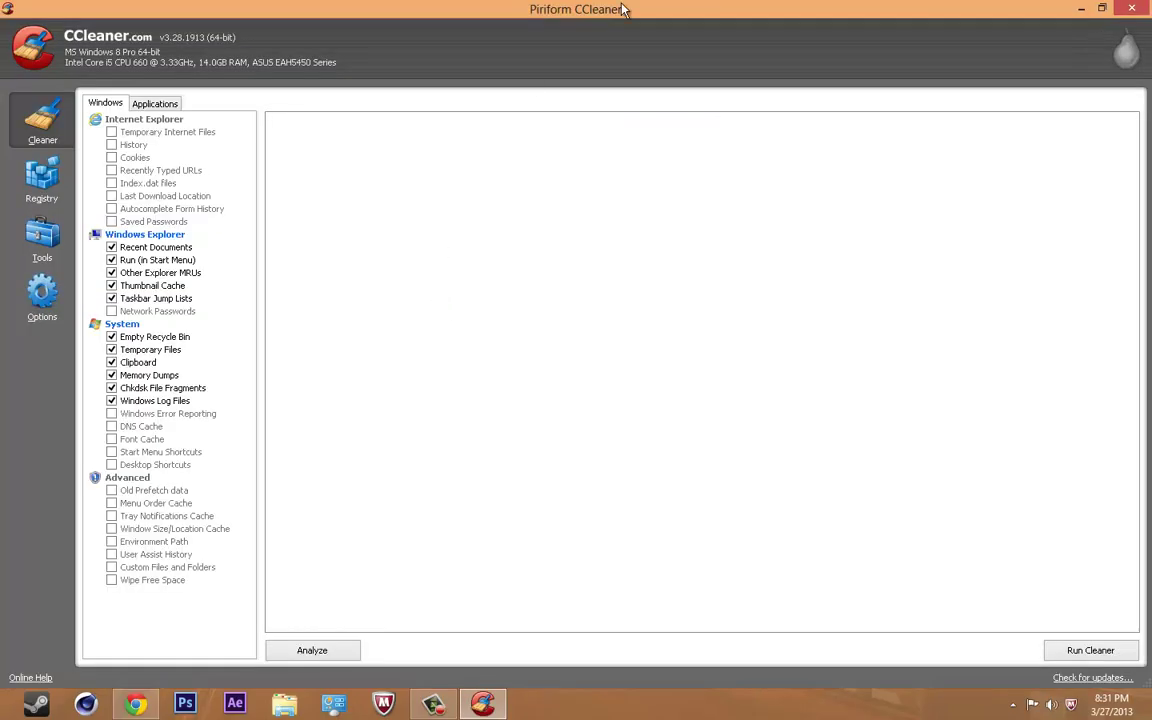
drag(620, 6, 640, 56)
mouse_move(433, 708)
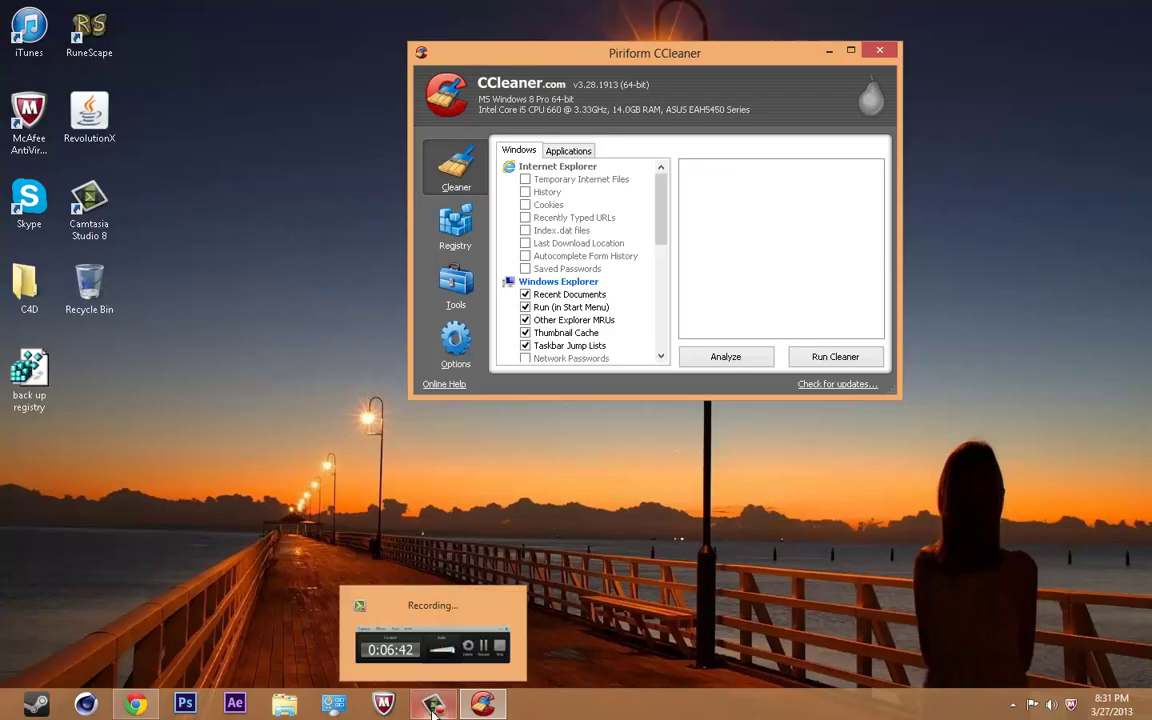
click(445, 675)
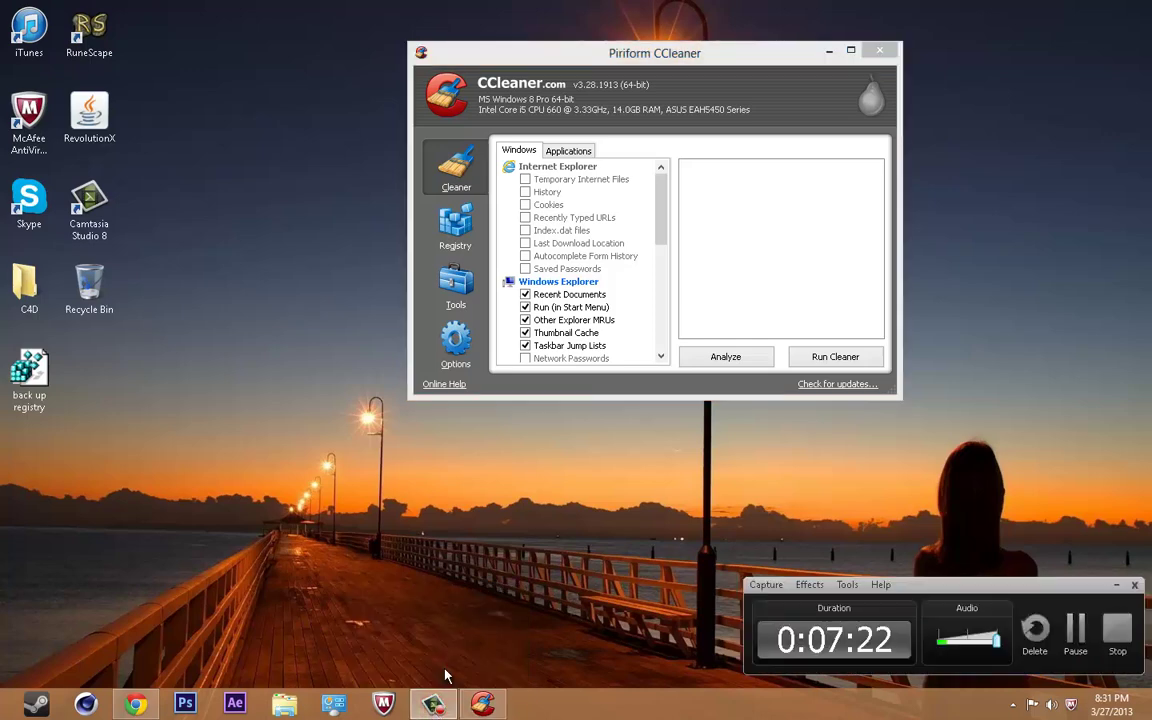
drag(622, 47, 578, 49)
click(386, 264)
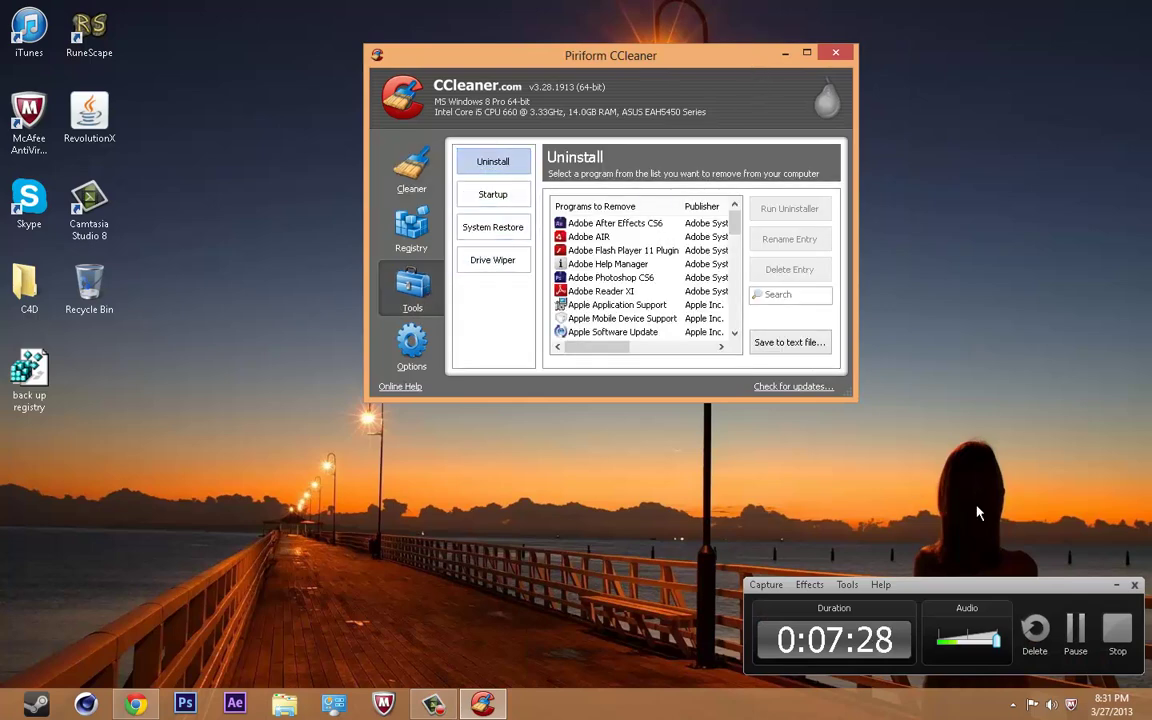
drag(616, 61, 700, 1)
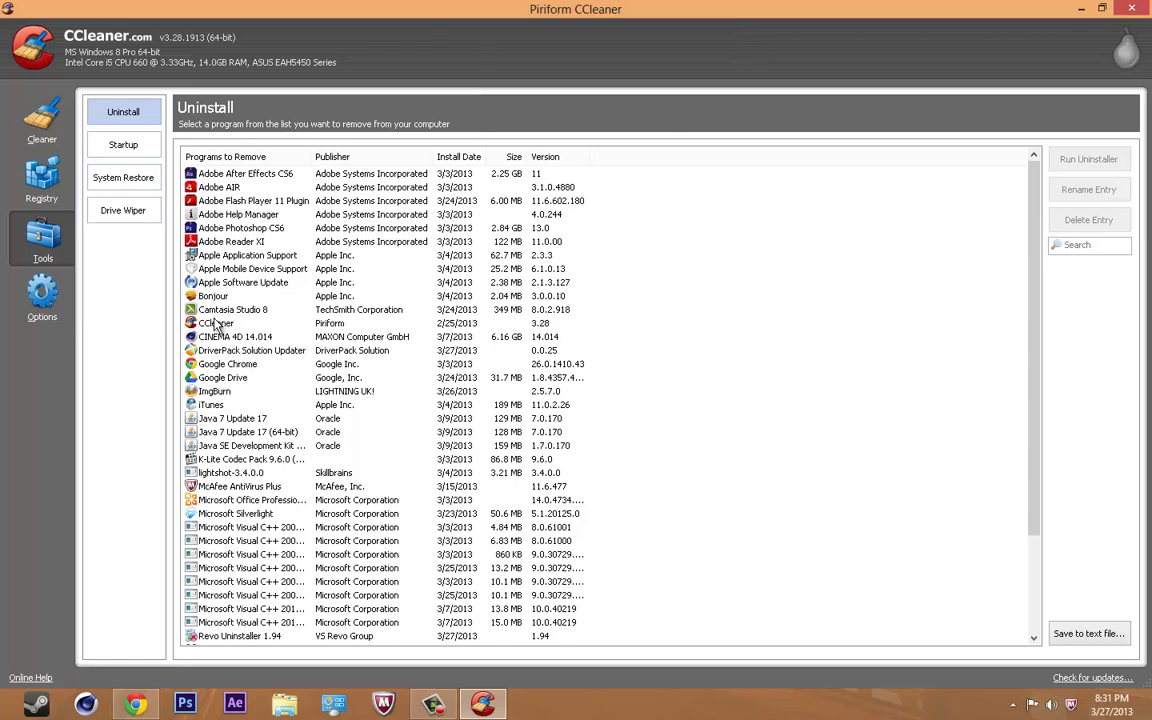
Step: Look through the full list of installed programs for removable ones, and close CCleaner
scroll(215, 390, down, 3)
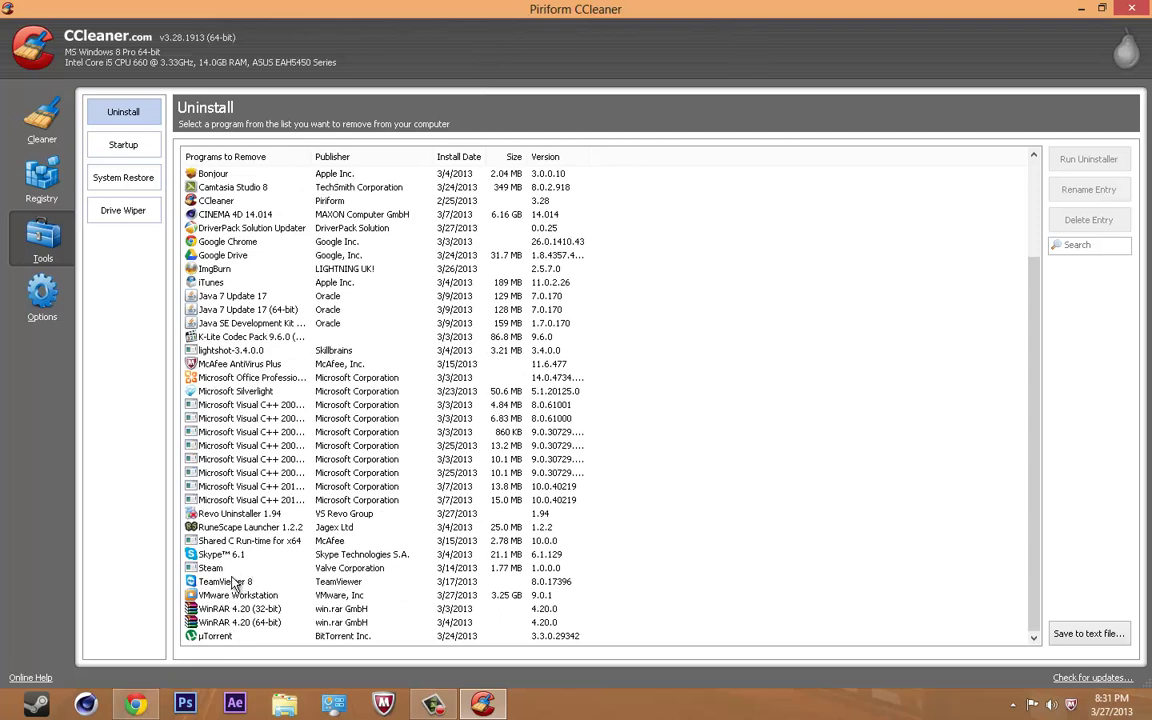
scroll(213, 573, up, 3)
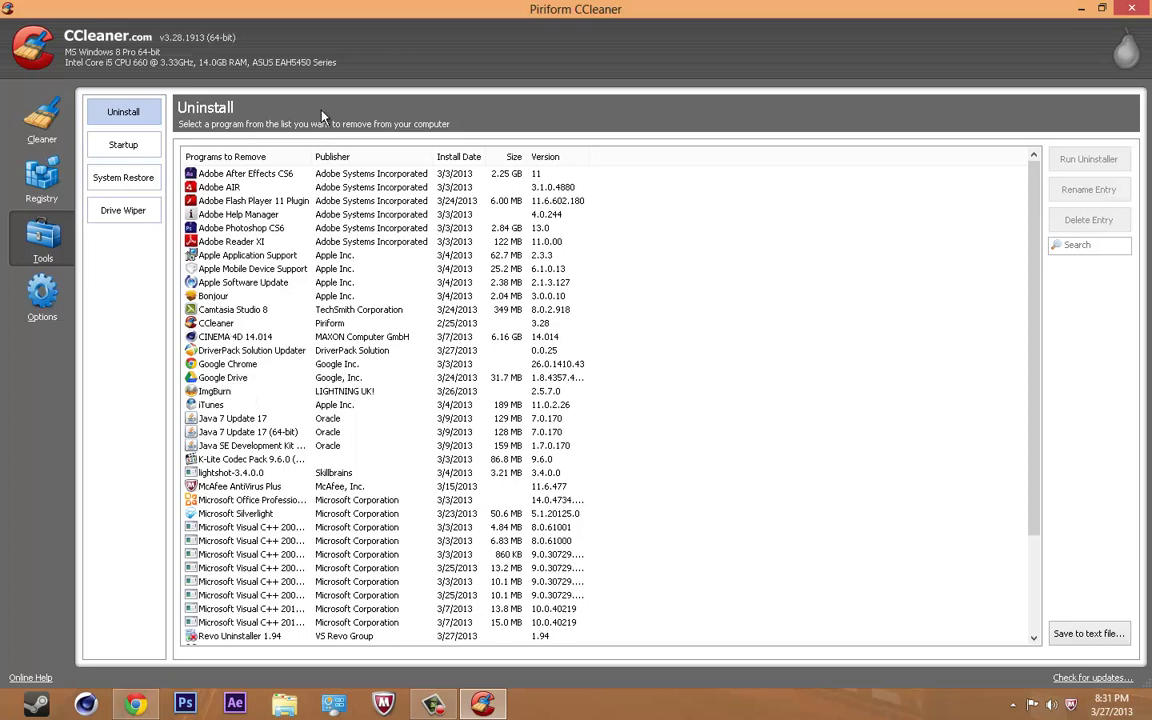
click(1131, 8)
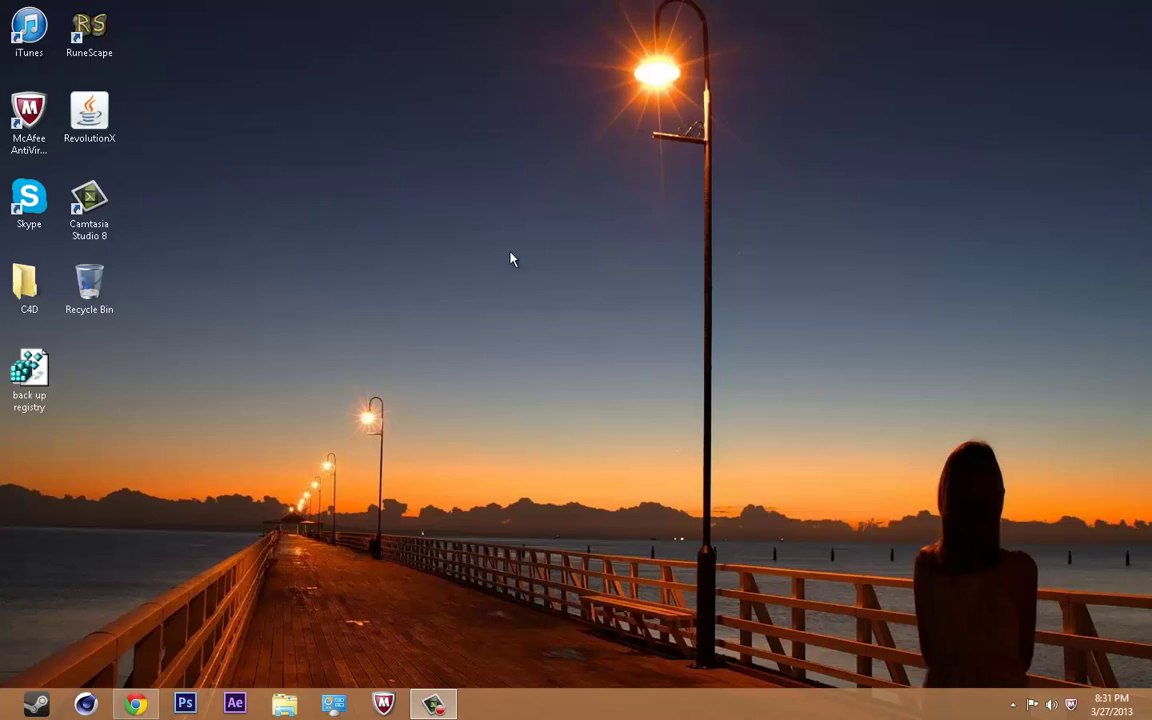